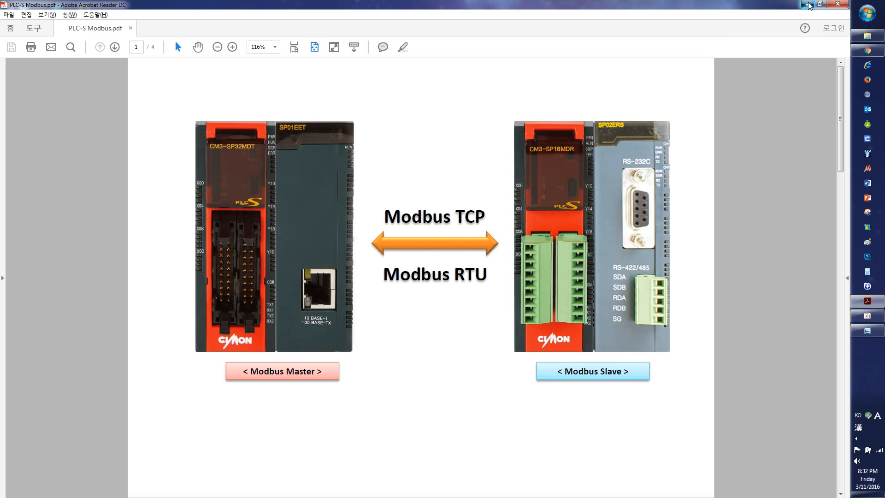
# Leave the PLC-S Modbus PDF and launch the CICON PLC programming software
pyautogui.click(791, 111)
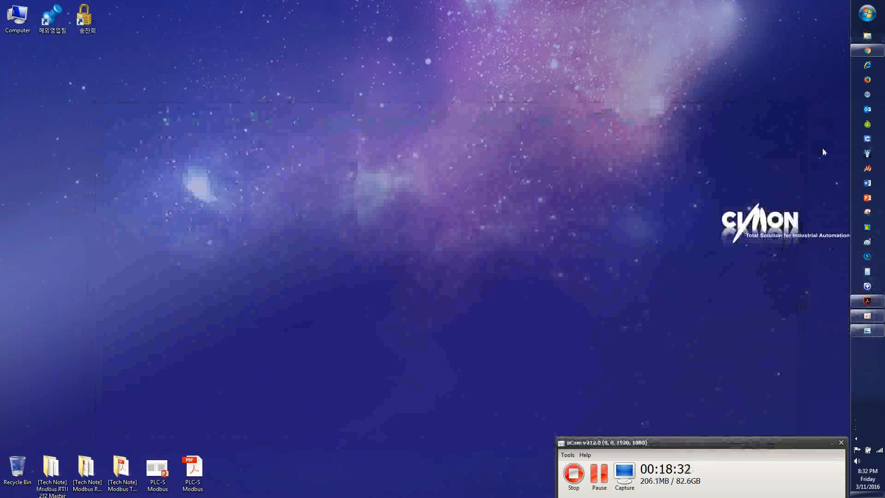
pyautogui.click(867, 138)
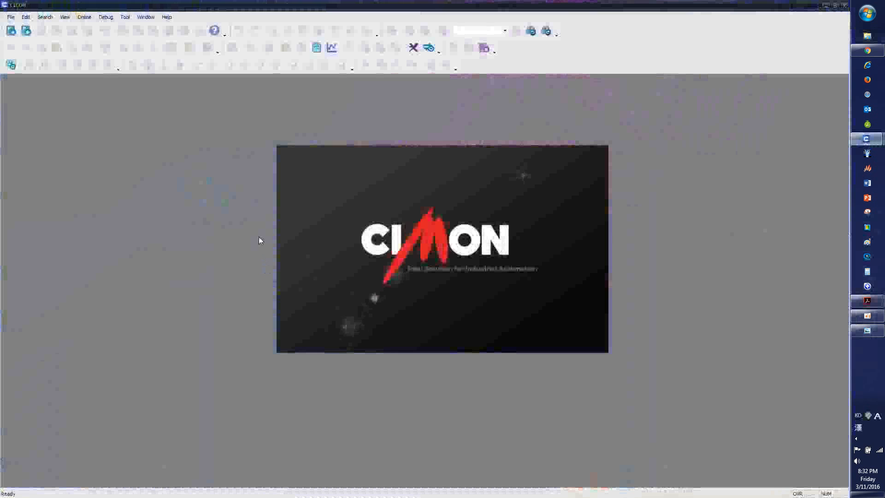
pyautogui.click(498, 177)
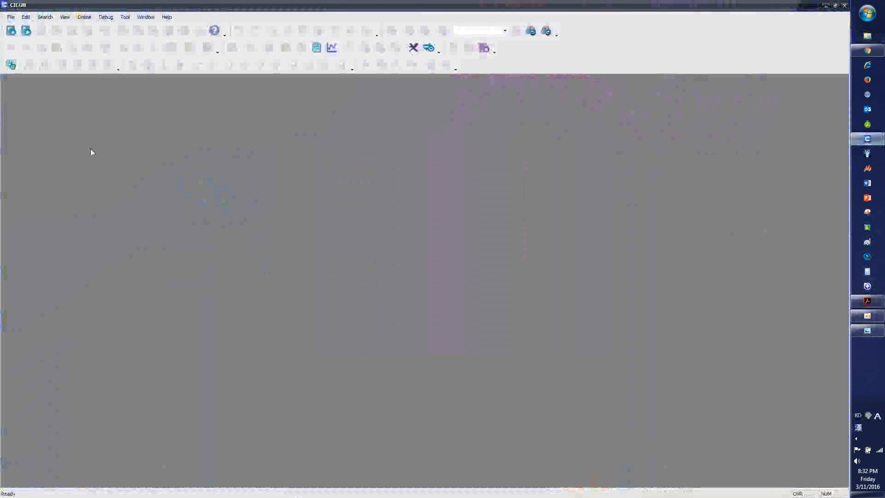
# Open the Modbus RTU CPU Master with 485 project from the desktop's [Tech Note] Modbus RTU 485 Master folder
pyautogui.click(10, 17)
pyautogui.click(27, 49)
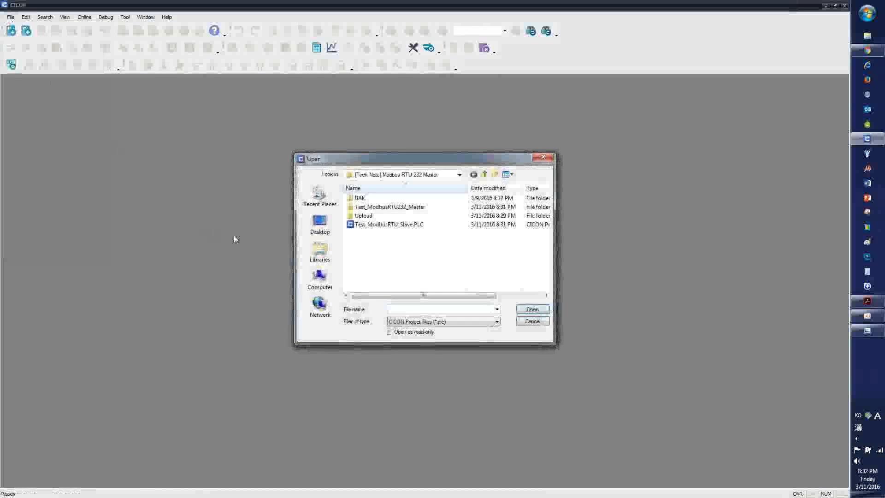
pyautogui.click(483, 177)
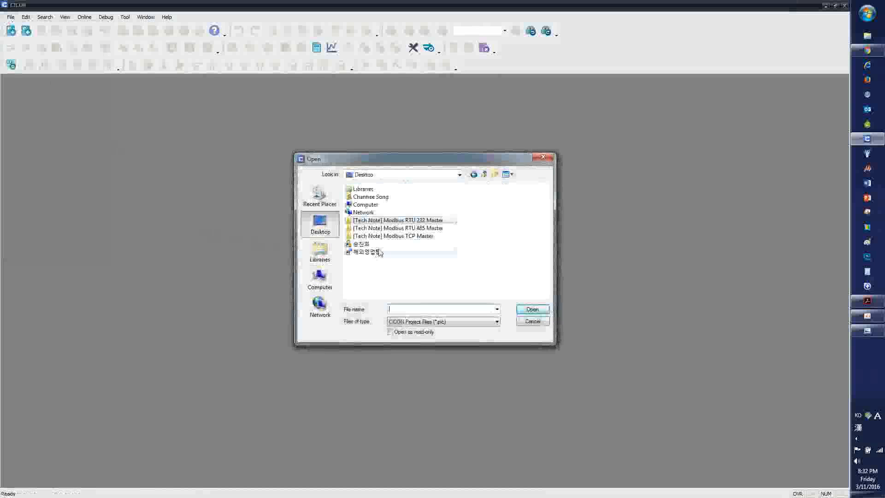
pyautogui.doubleClick(404, 229)
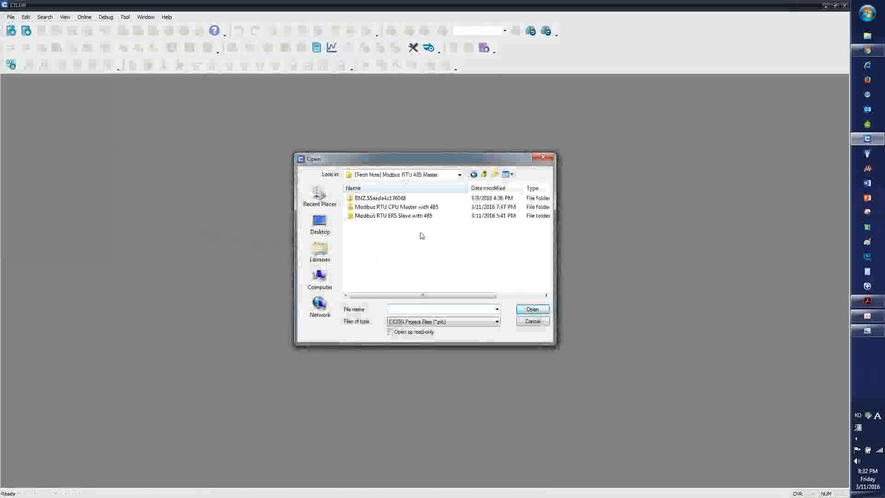
pyautogui.doubleClick(417, 207)
pyautogui.doubleClick(423, 225)
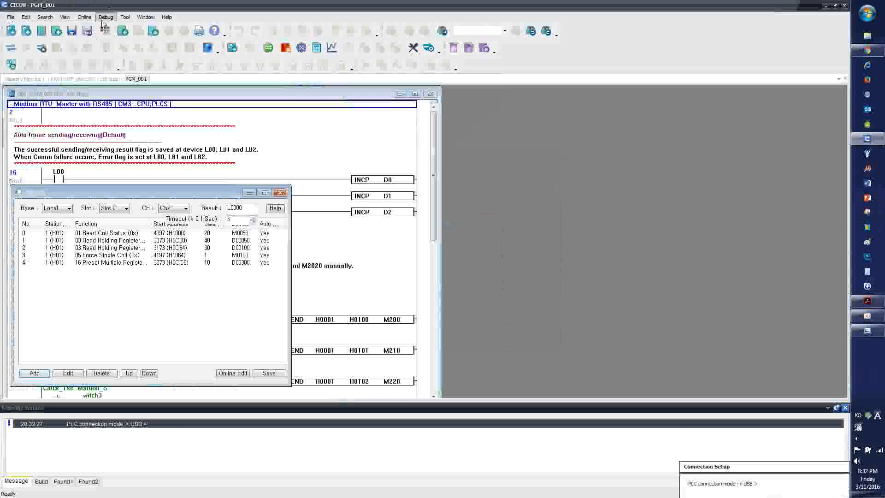
# Show the project tree, bring the PGM_000 ladder program forward, and expand the Program and Parameter groups
pyautogui.click(105, 18)
pyautogui.moveTo(68, 21)
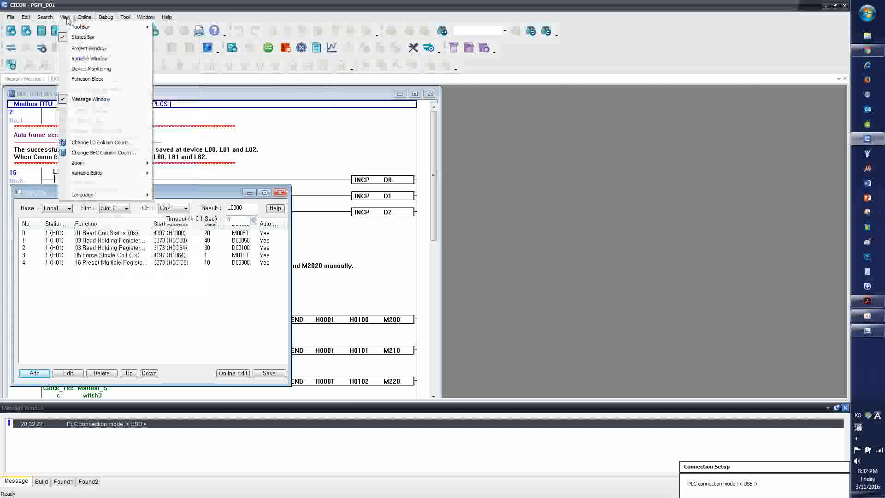
pyautogui.click(89, 49)
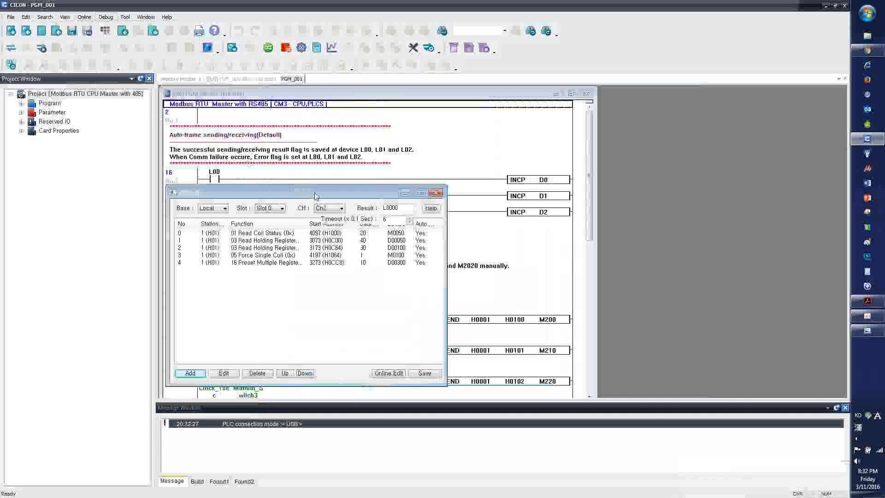
pyautogui.click(255, 80)
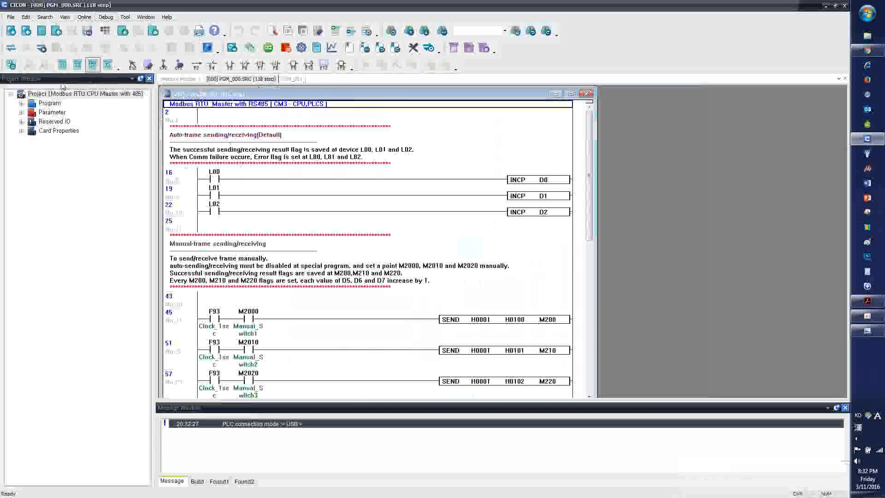
pyautogui.click(21, 104)
pyautogui.click(21, 140)
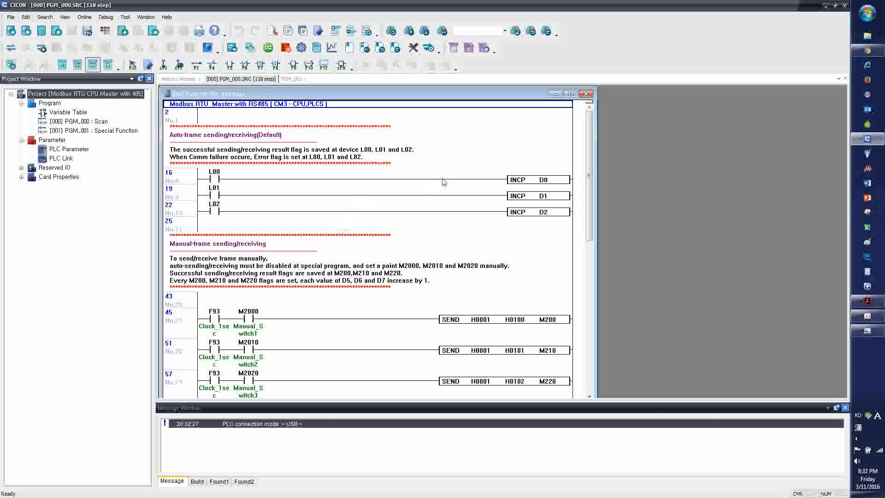
# On the CIMON website in the browser, filter Project Examples by PLC and view the Modbus RTU Master for CM3-CPU over RS485 note
pyautogui.click(867, 49)
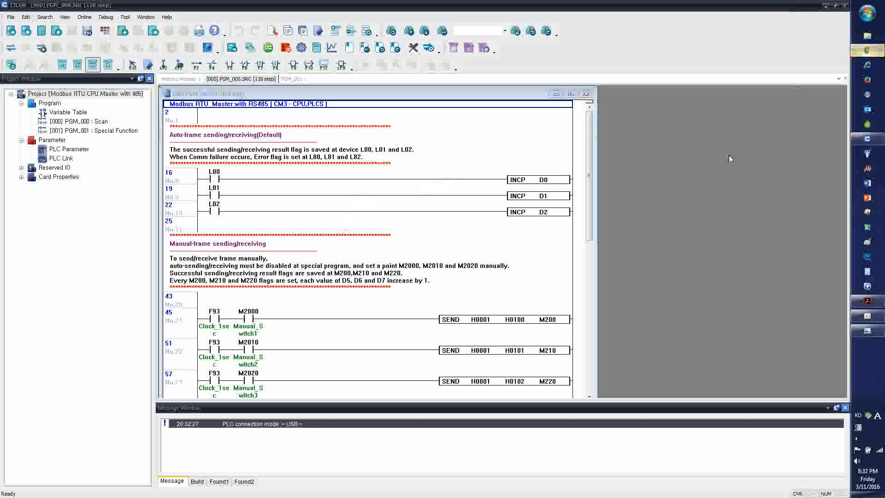
pyautogui.scroll(5, 464, 338)
pyautogui.click(404, 99)
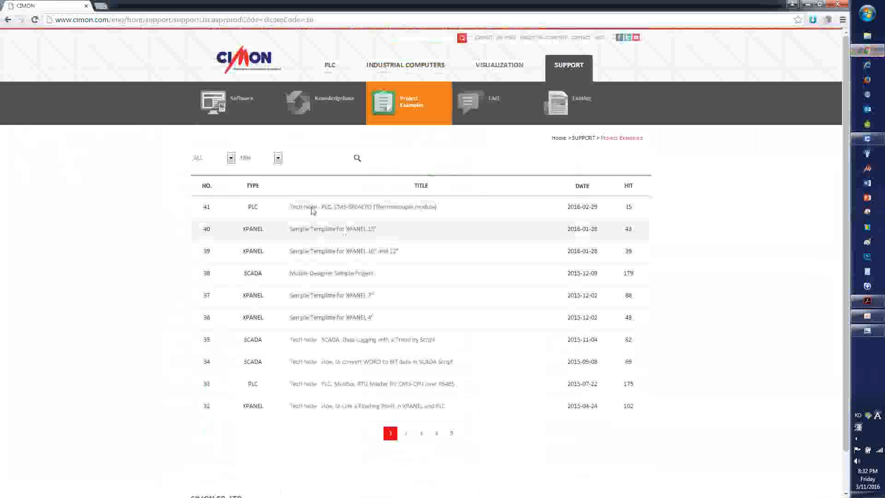
pyautogui.click(230, 158)
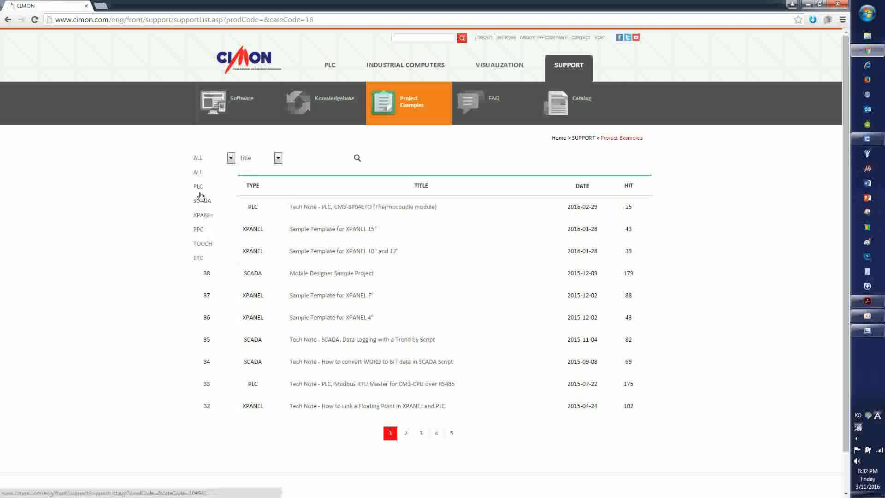
pyautogui.click(199, 187)
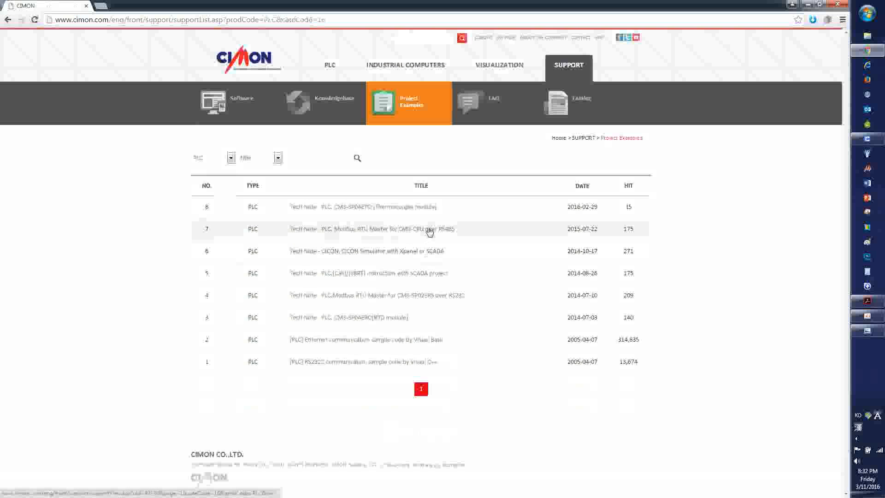
pyautogui.click(428, 230)
pyautogui.scroll(-7, 391, 327)
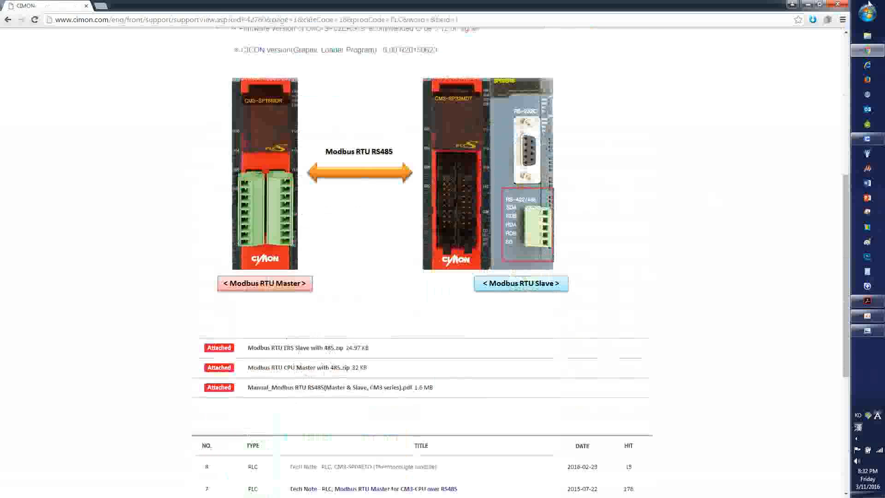
pyautogui.click(809, 6)
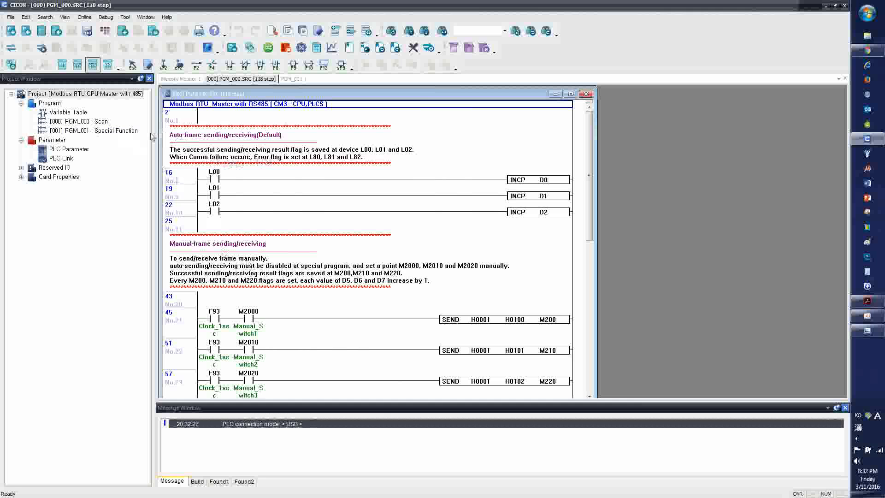
# Review the project's properties, including its CPU type, and close them
pyautogui.rightClick(48, 94)
pyautogui.click(55, 101)
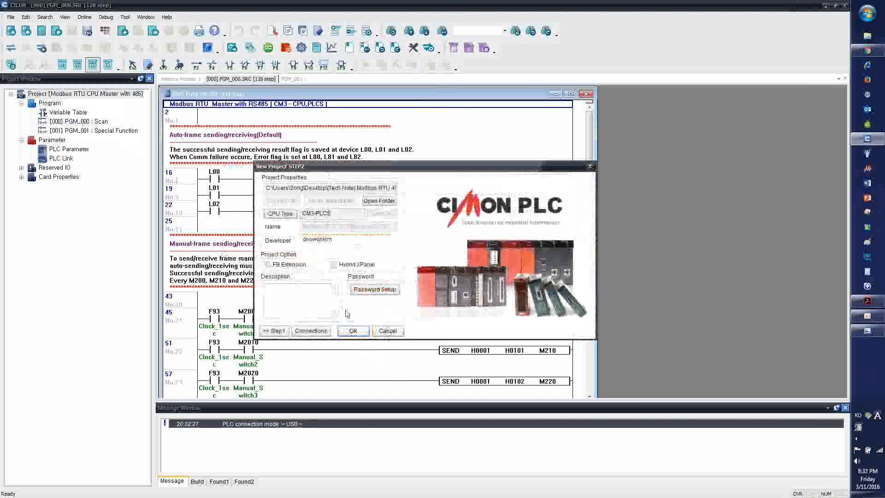
pyautogui.click(352, 331)
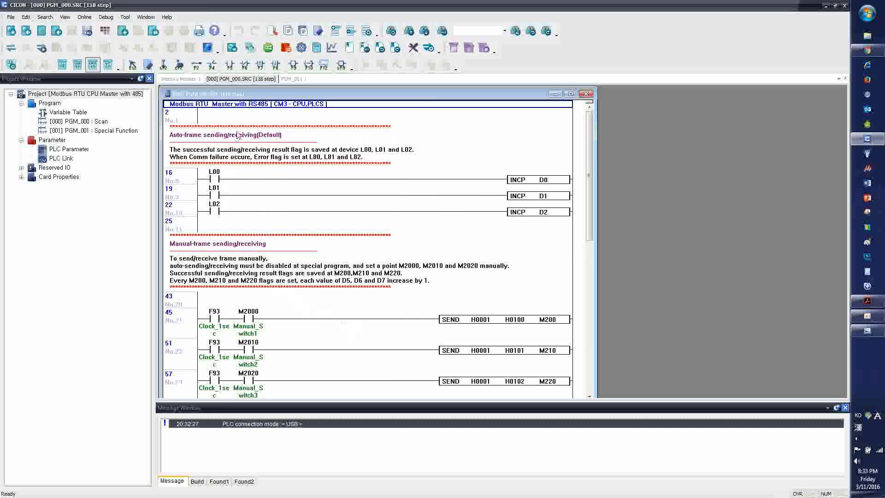
# Check the PLC communication setup and accept USB as the connection type
pyautogui.click(125, 17)
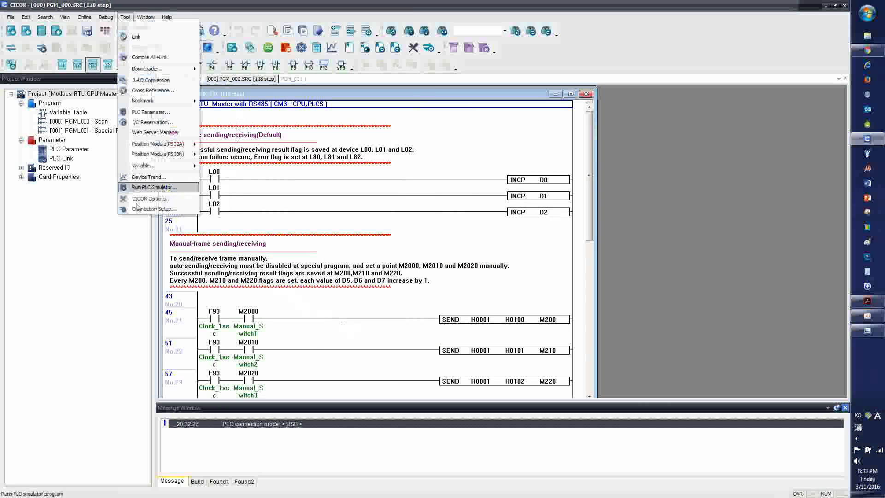
pyautogui.click(140, 208)
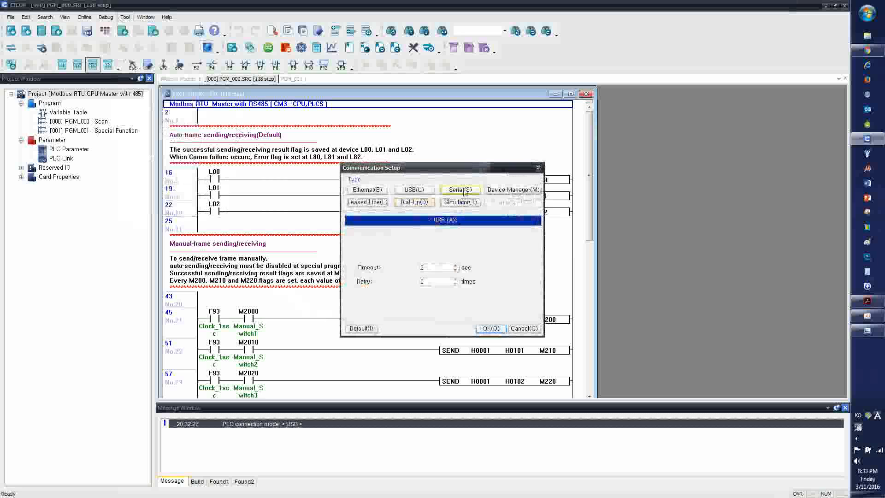
pyautogui.click(493, 328)
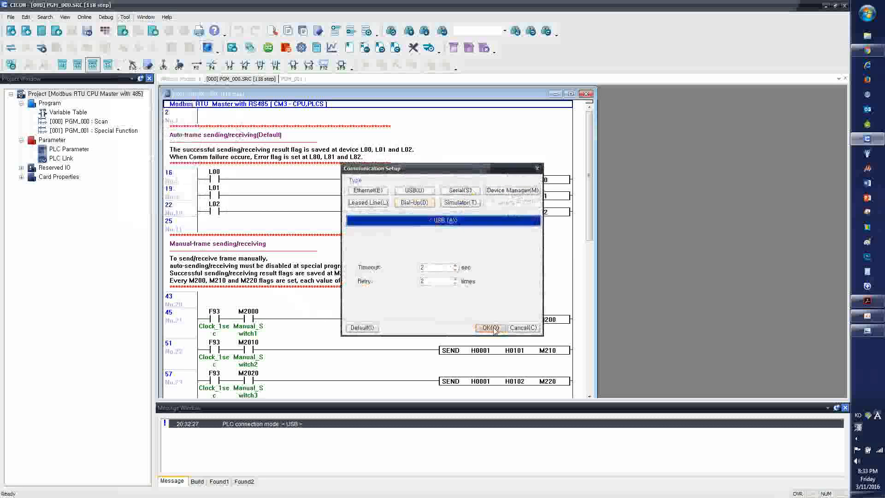
# Examine the ladder logic of the PGM_000 scan program
pyautogui.click(72, 121)
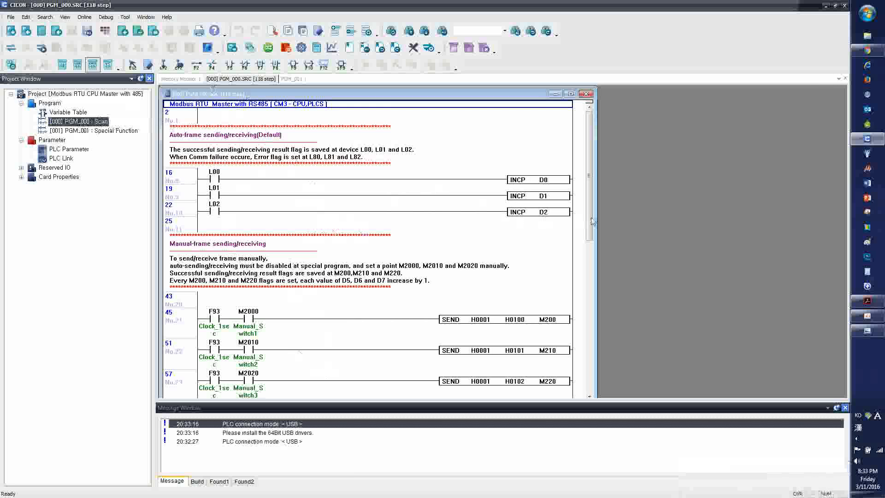
pyautogui.scroll(-10, 592, 221)
pyautogui.scroll(10, 507, 258)
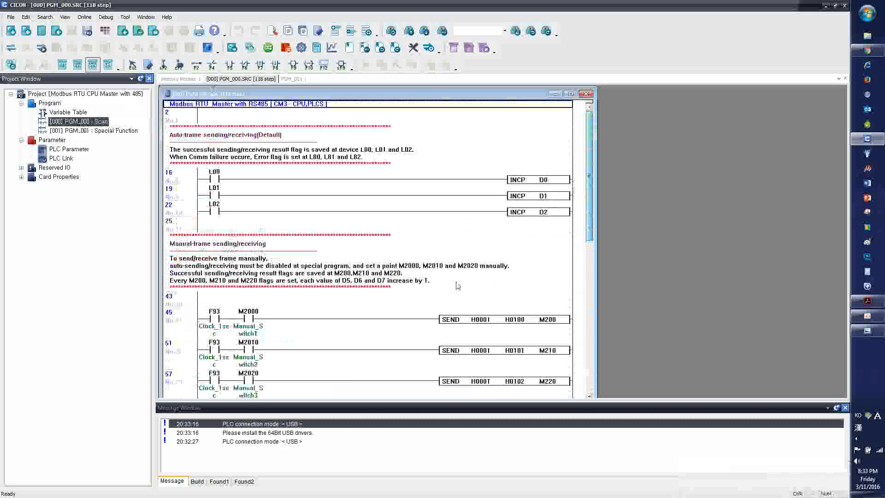
# Open the PGM_001 special function program and review its program type in the program properties
pyautogui.doubleClick(69, 131)
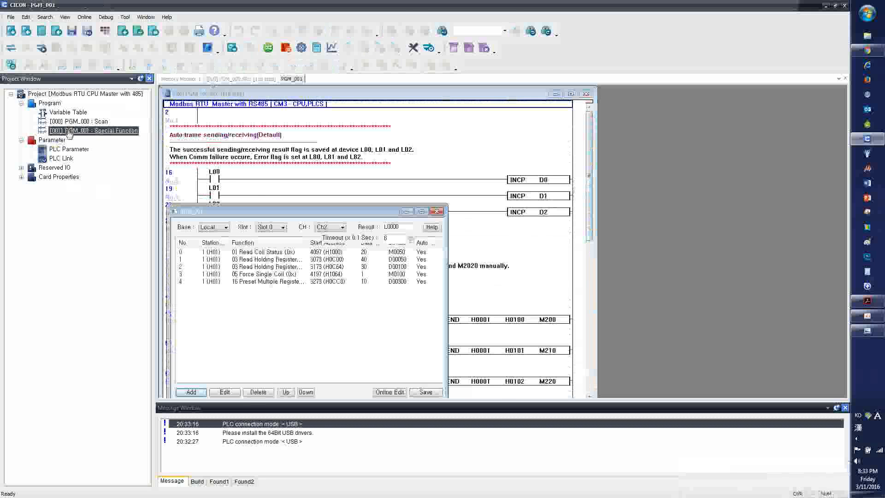
pyautogui.moveTo(277, 212); pyautogui.dragTo(330, 149)
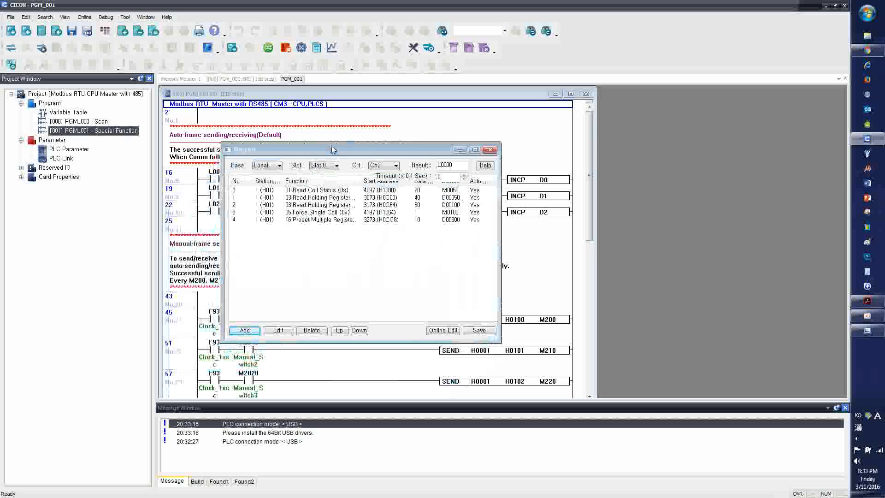
pyautogui.rightClick(119, 131)
pyautogui.click(155, 146)
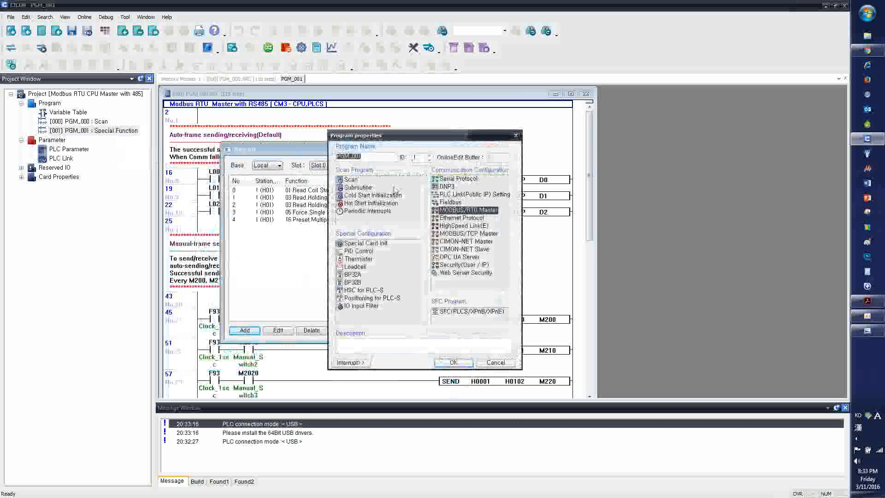
pyautogui.click(456, 363)
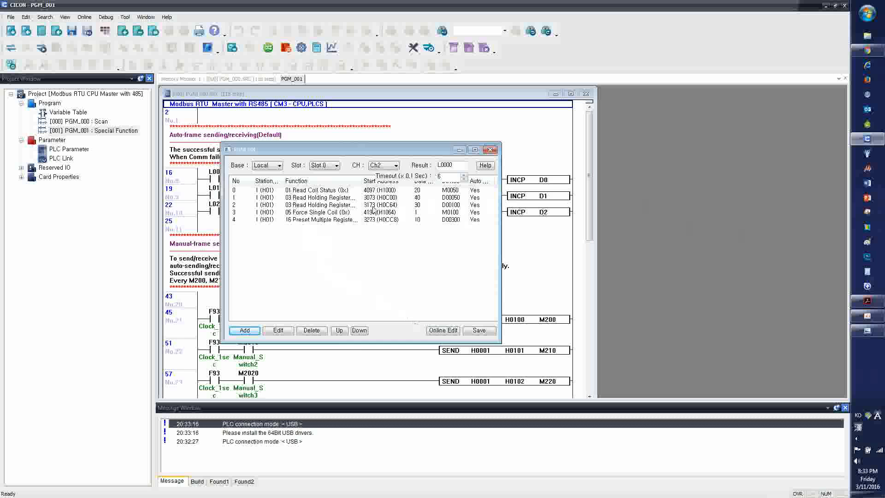
# Switch to the PLC-S Modbus PDF to view the Modbus master and slave diagram, and return to CICON
pyautogui.click(866, 300)
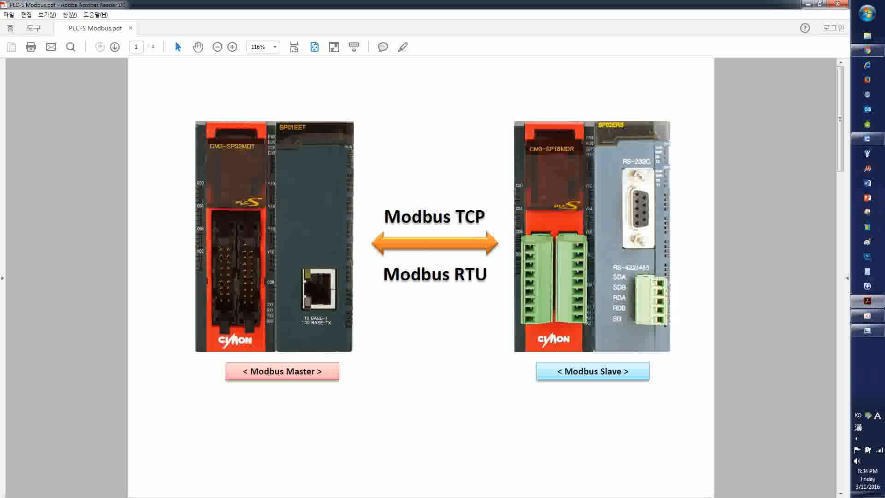
pyautogui.click(809, 5)
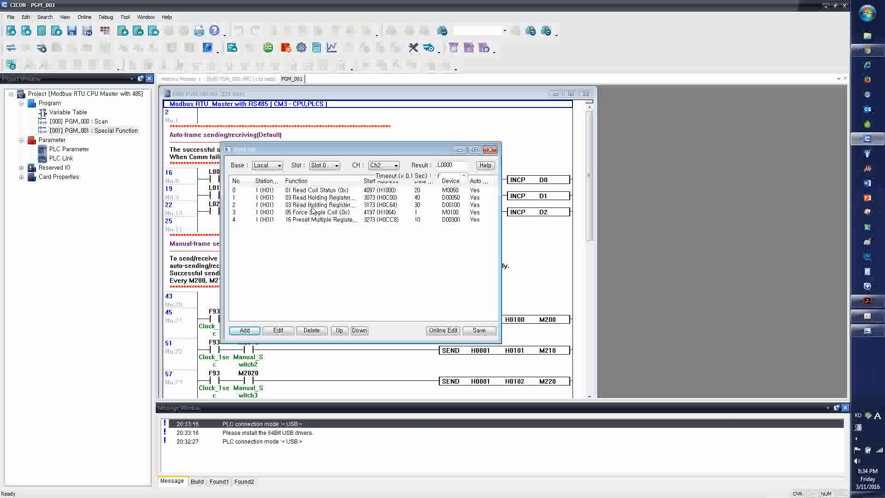
# Open block 0 of PGM_001 for editing and inspect its destination station, function and point number
pyautogui.doubleClick(300, 192)
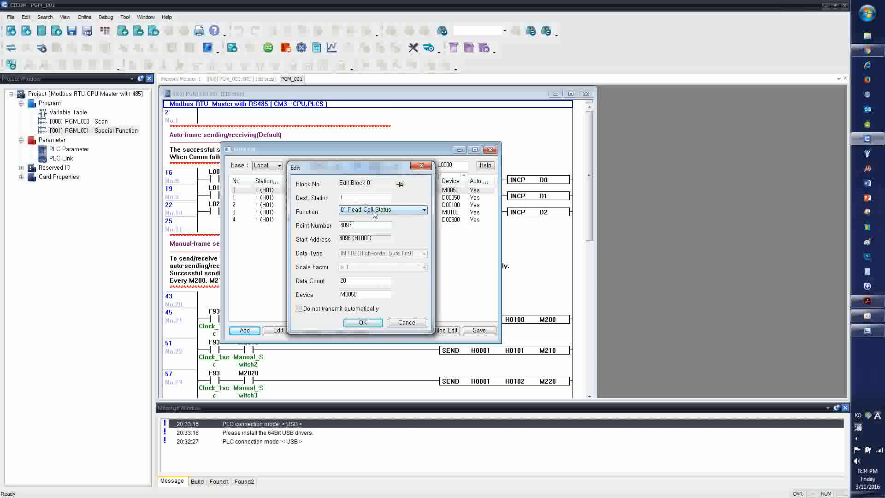
pyautogui.click(363, 226)
pyautogui.click(348, 199)
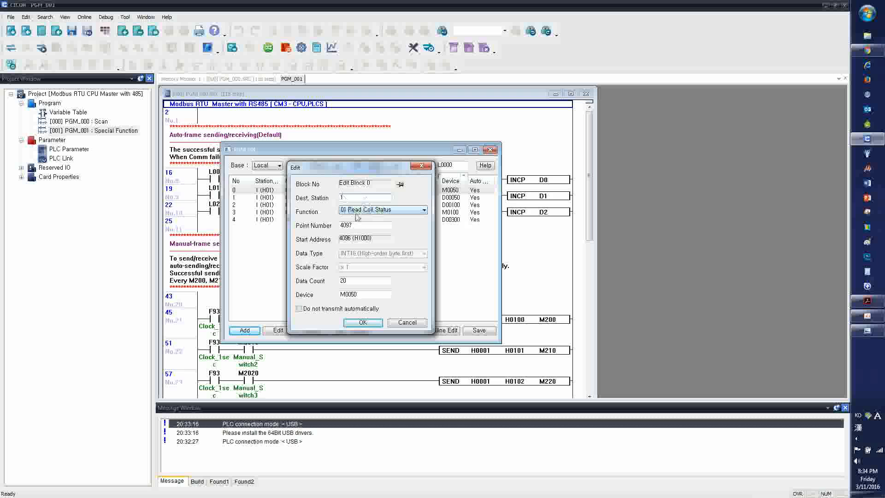
pyautogui.click(365, 226)
# Switch to the PLC-S Modbus PDF and consult the Modicon to CIMON-PLC address table on page 4
pyautogui.click(870, 302)
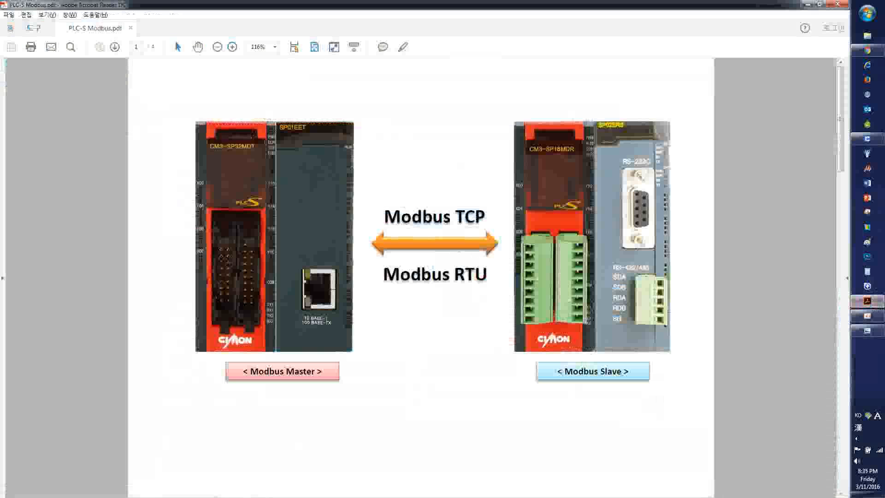
pyautogui.scroll(-3, 178, 85)
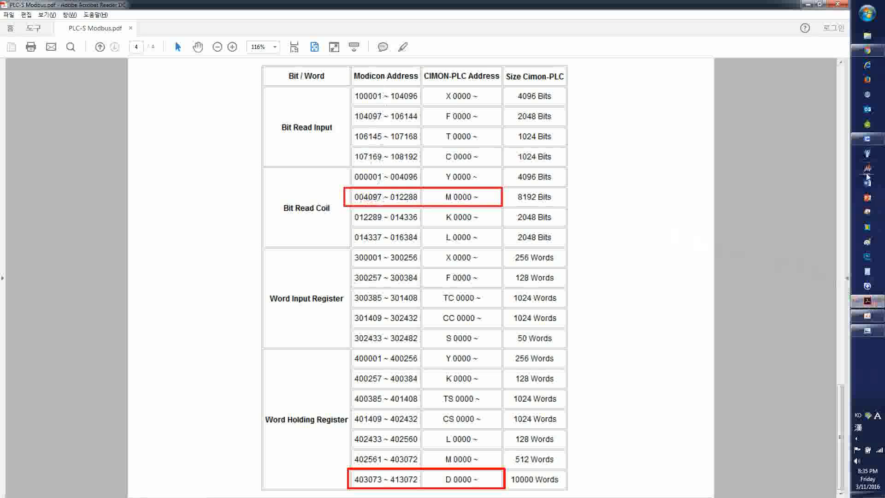
# Compare block 0's point number and M0050 device with the PDF's M-address mapping, and close the block settings
pyautogui.click(868, 302)
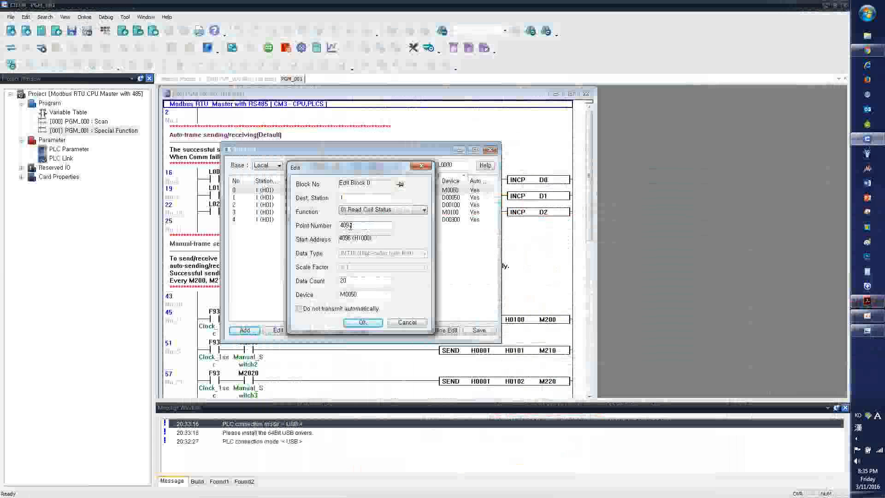
pyautogui.click(875, 302)
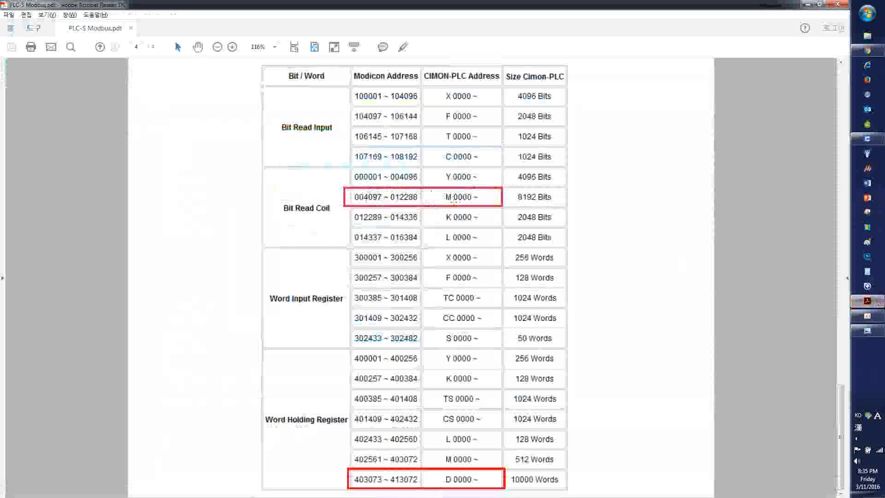
pyautogui.click(867, 301)
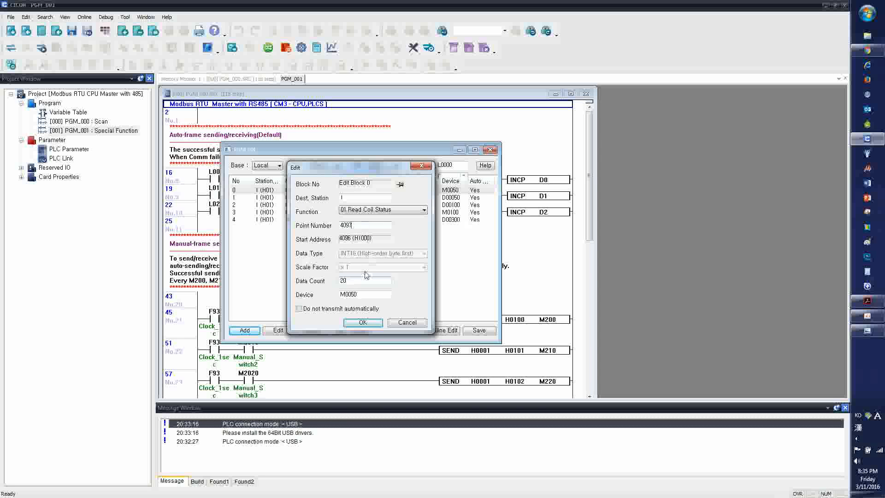
pyautogui.click(371, 325)
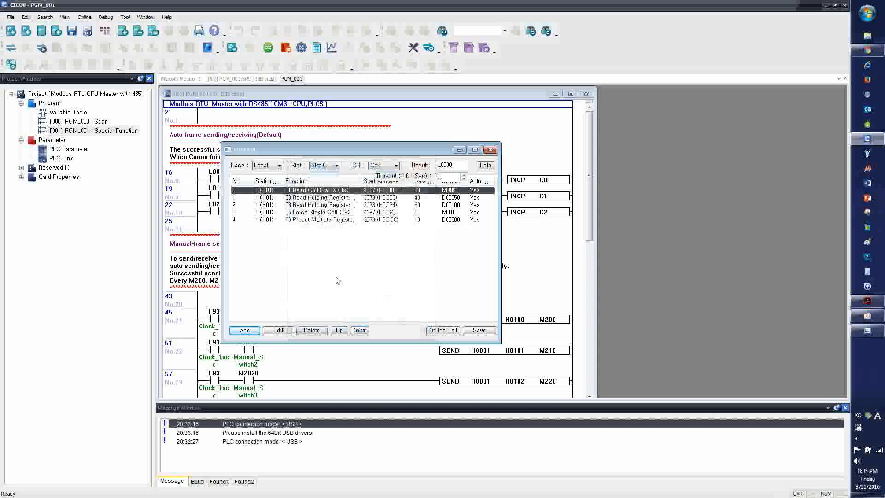
pyautogui.doubleClick(308, 193)
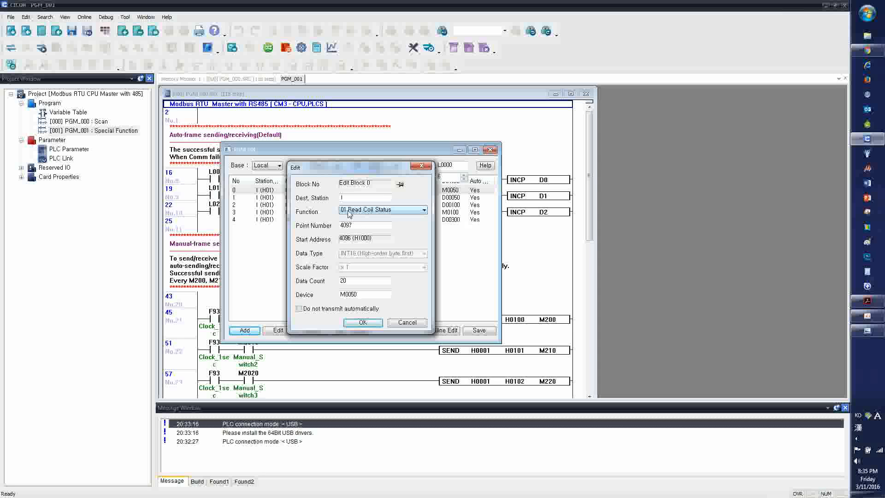
pyautogui.click(363, 322)
# Inspect the Read Holding Registers settings of blocks 1 and 2, including block 2's available data types, keeping Float (High-order byte first)
pyautogui.doubleClick(319, 197)
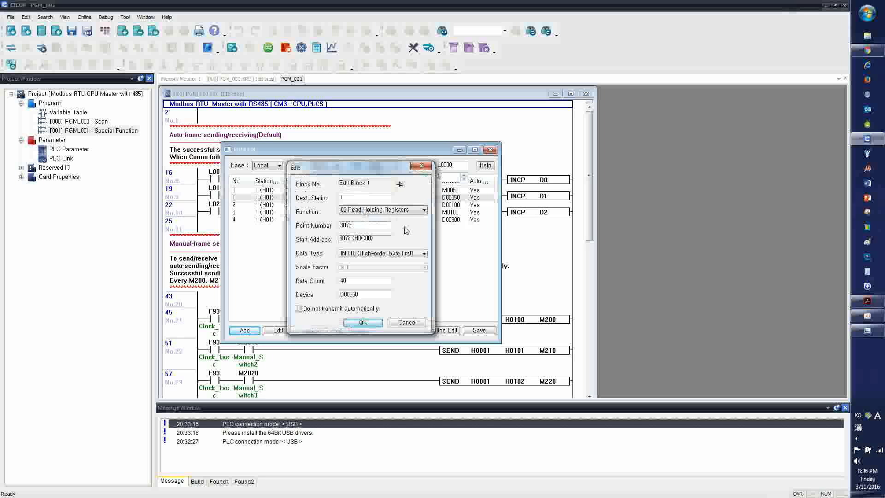
pyautogui.click(367, 323)
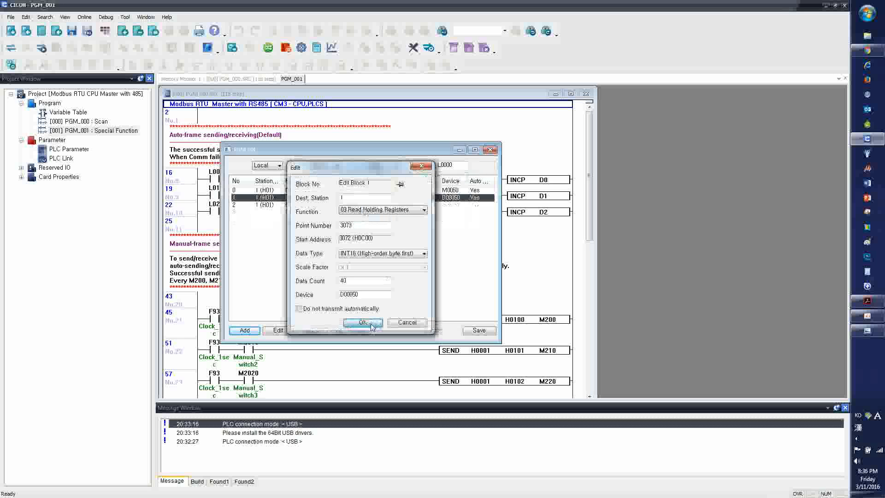
pyautogui.doubleClick(326, 205)
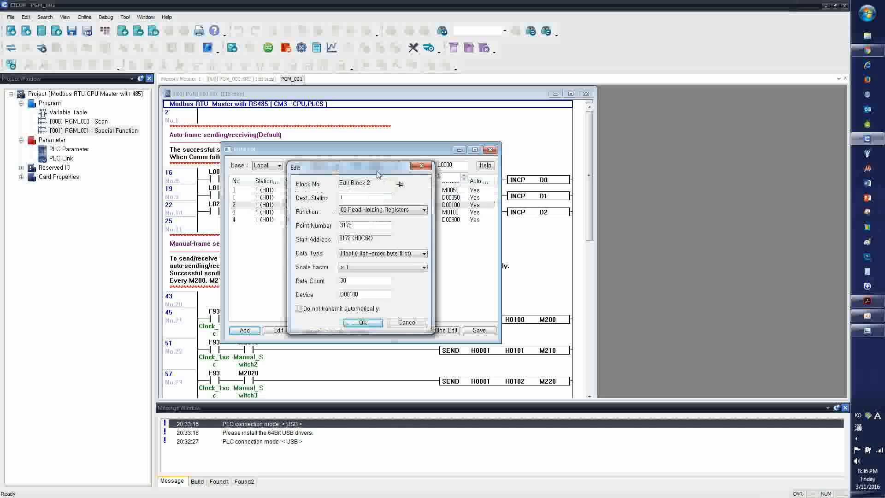
pyautogui.moveTo(378, 173); pyautogui.dragTo(486, 200)
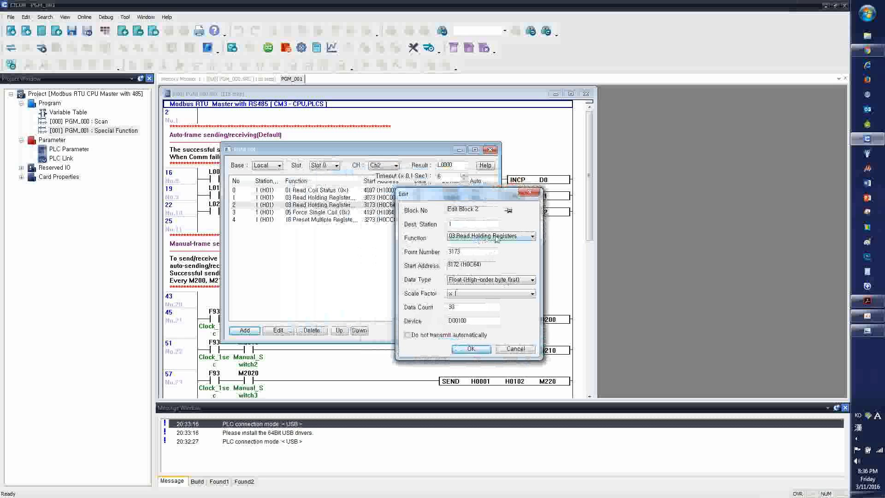
pyautogui.click(491, 281)
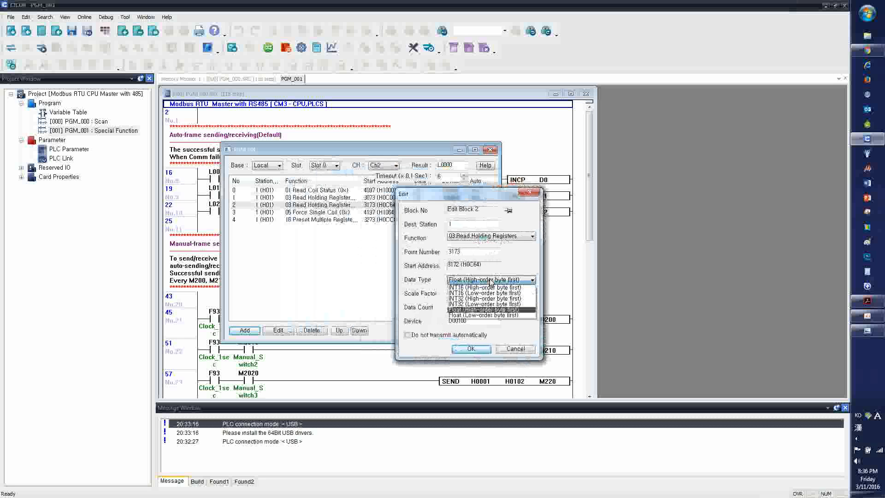
pyautogui.click(484, 310)
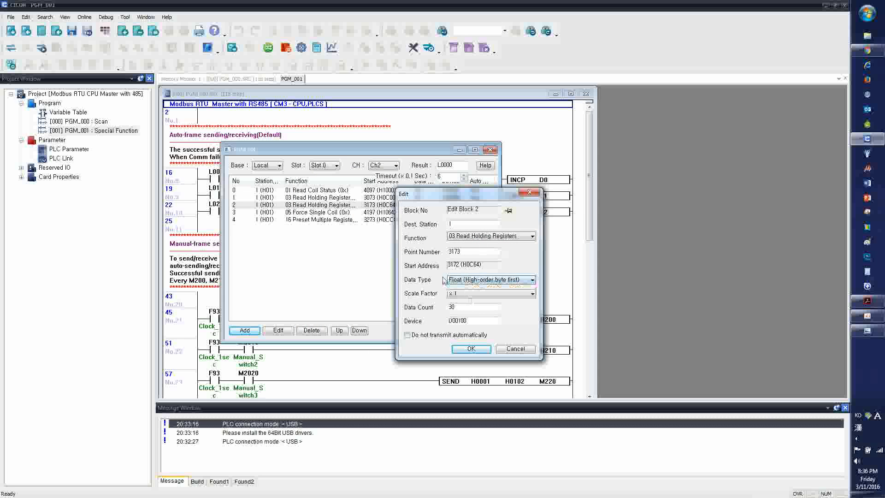
pyautogui.click(479, 349)
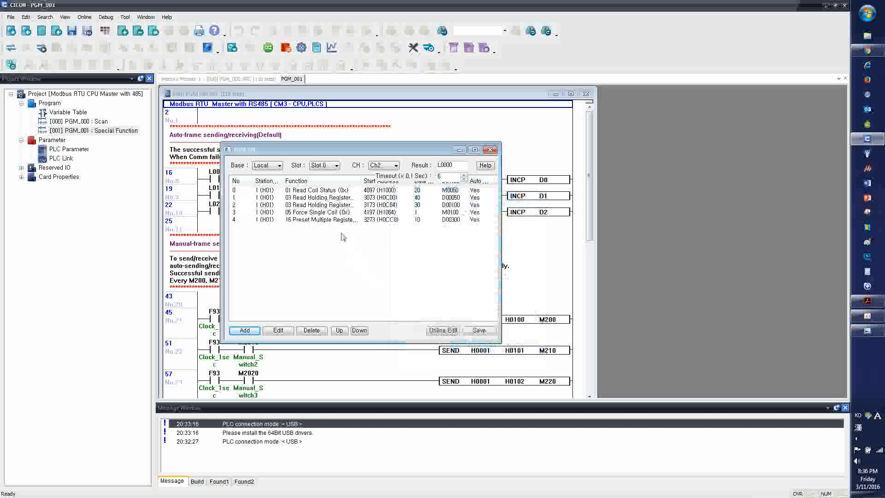
# Review block 3's function choices, keep 05 Force Single Coil, try another data count, and accept the block with a count of 1
pyautogui.doubleClick(326, 212)
pyautogui.click(410, 211)
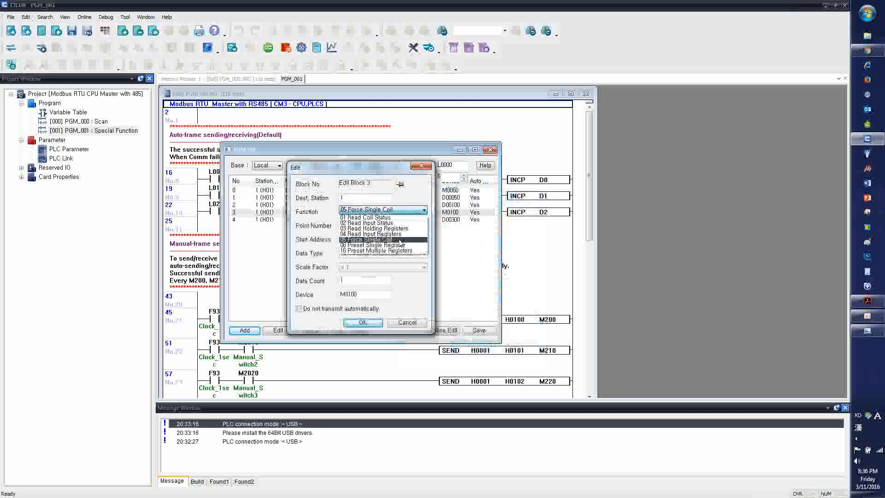
pyautogui.click(399, 240)
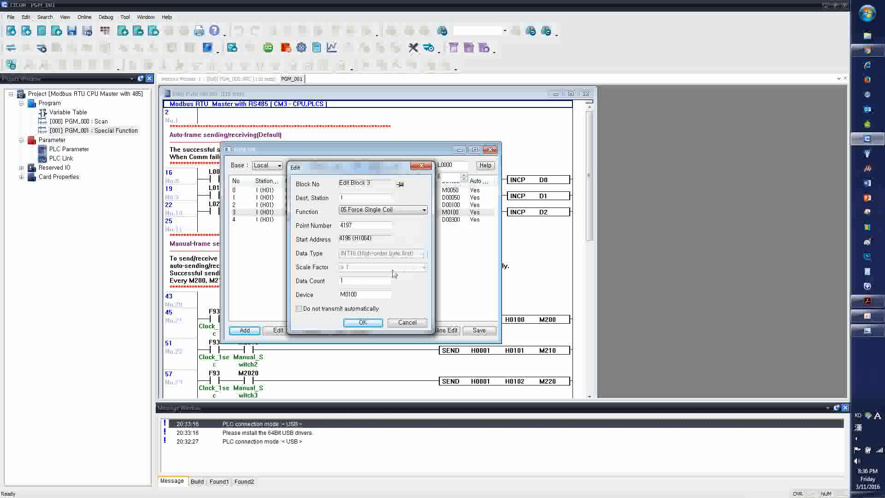
pyautogui.moveTo(371, 280); pyautogui.dragTo(279, 280)
pyautogui.press('Return')
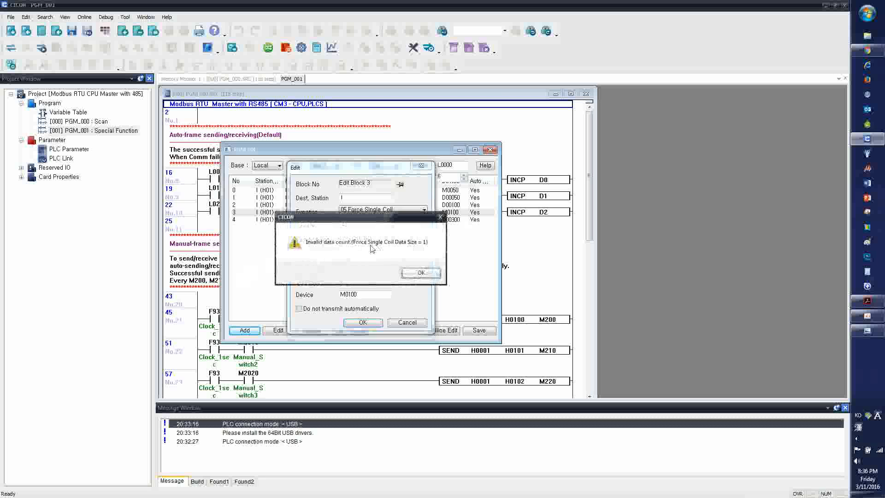
pyautogui.click(421, 273)
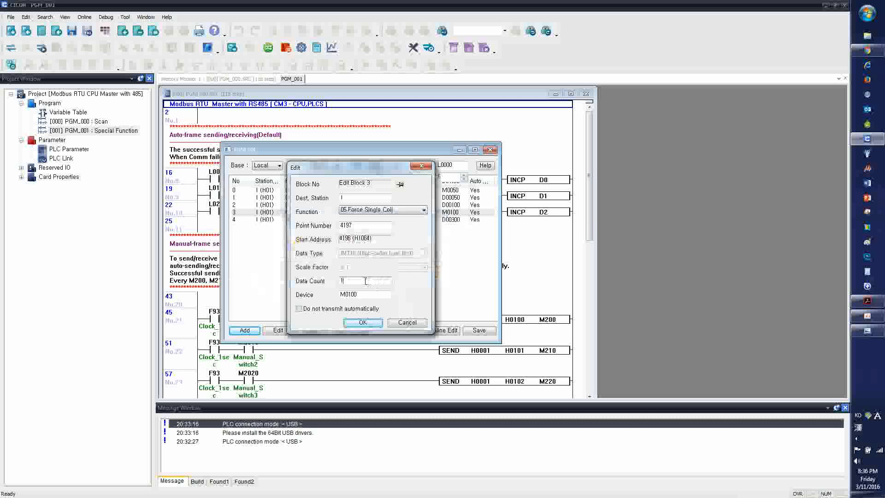
pyautogui.click(373, 323)
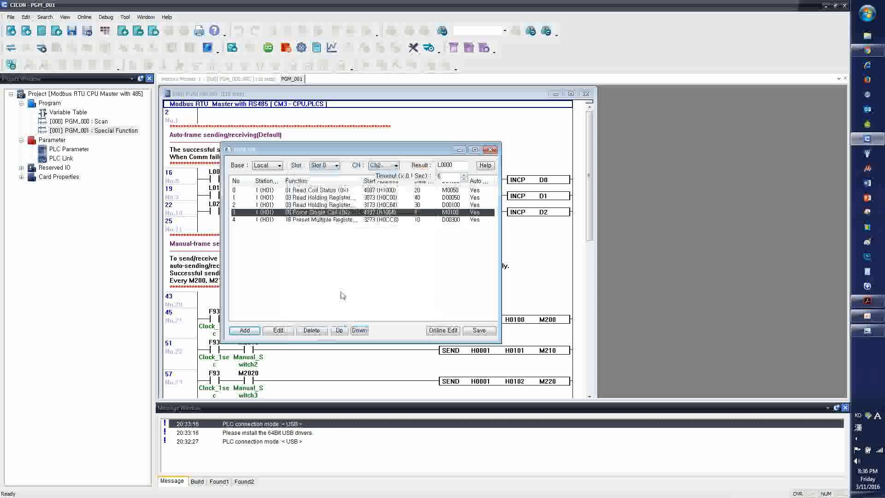
# Inspect the 16 Preset Multiple Registers settings of block 4 and save the PGM_001 block list
pyautogui.click(317, 221)
pyautogui.doubleClick(317, 221)
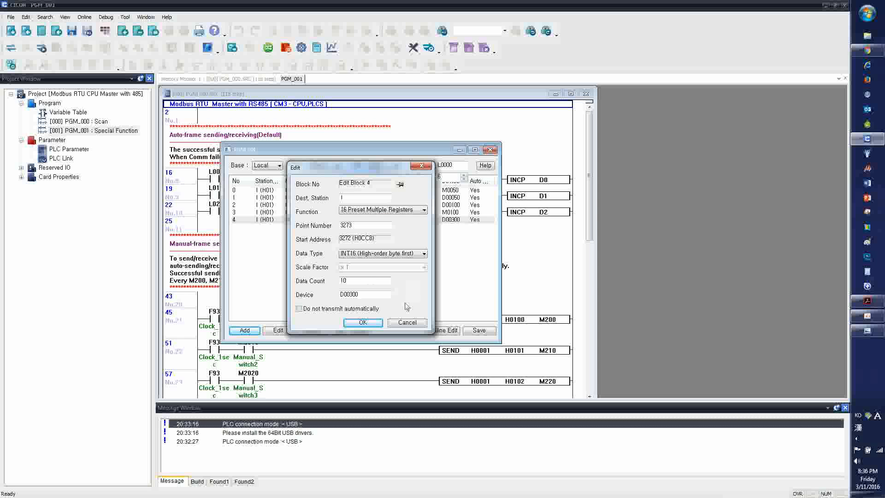
pyautogui.click(375, 322)
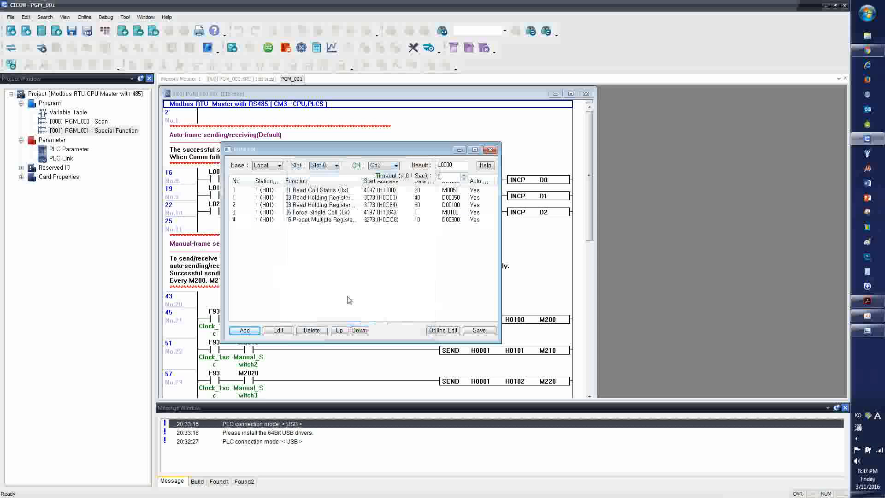
pyautogui.click(479, 330)
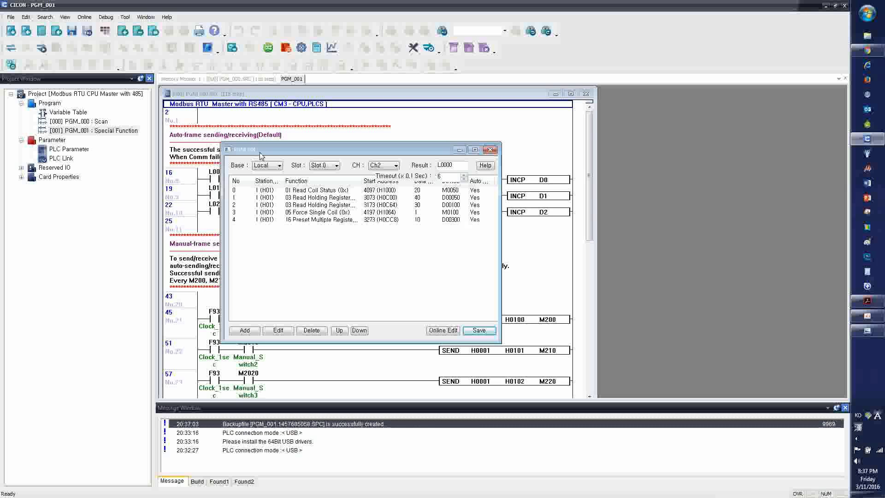
# Review the Channel 2 communication settings in the PLC parameters and accept them
pyautogui.doubleClick(62, 150)
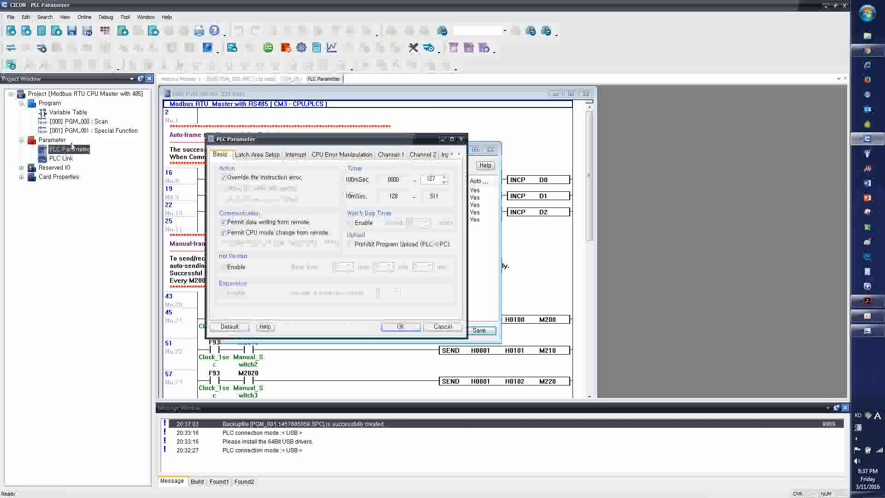
pyautogui.click(459, 155)
pyautogui.click(458, 155)
pyautogui.click(459, 155)
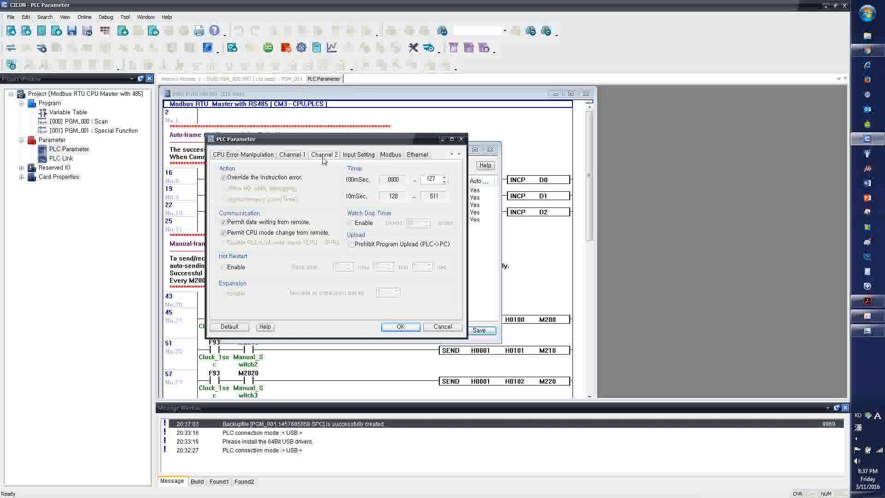
pyautogui.click(324, 155)
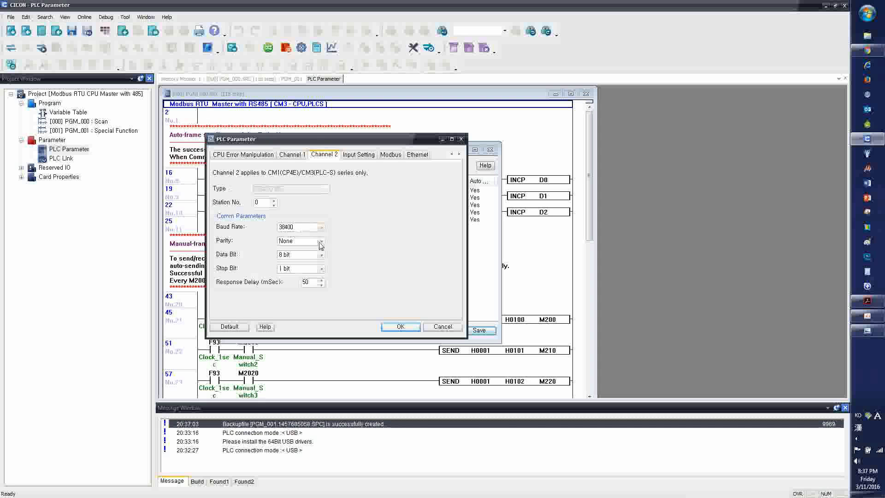
pyautogui.click(401, 327)
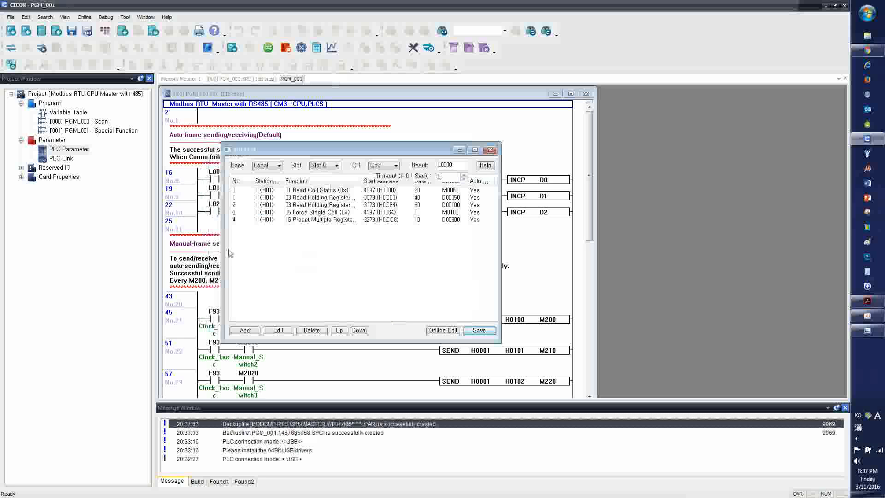
# Connect to the CM3 PLC and download the project, allowing Remote STOP and keeping the default download options
pyautogui.click(111, 223)
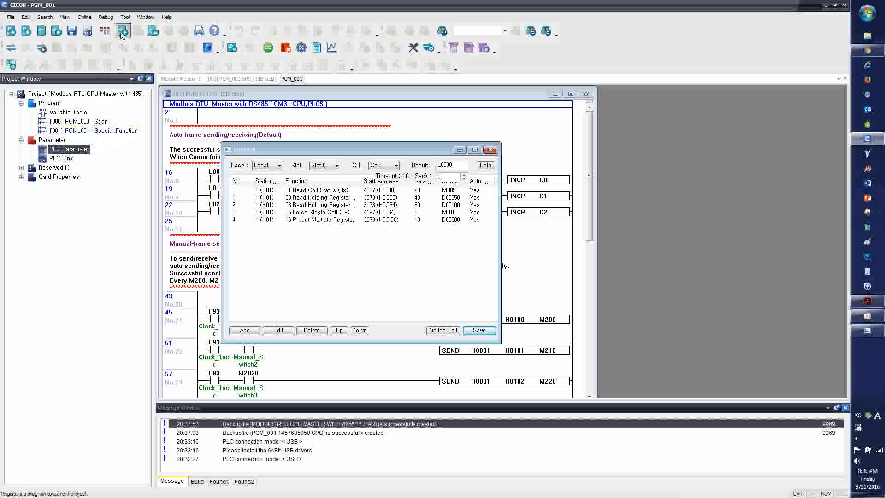
pyautogui.click(11, 48)
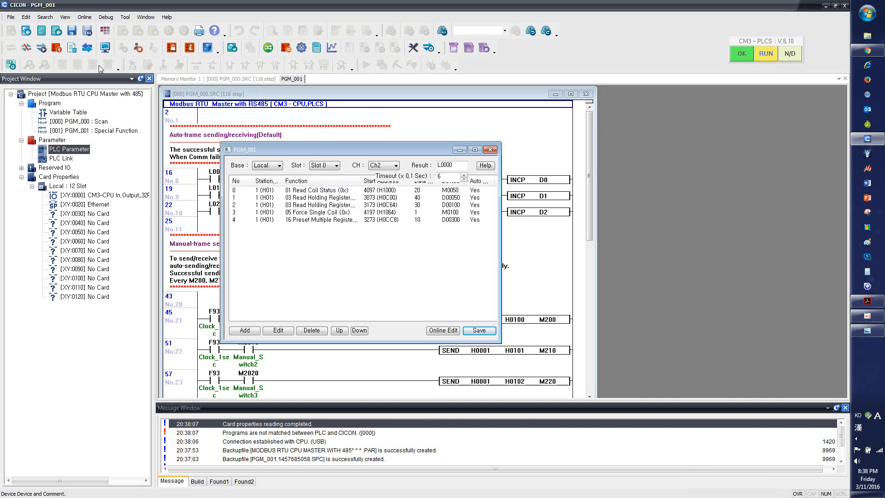
pyautogui.click(85, 17)
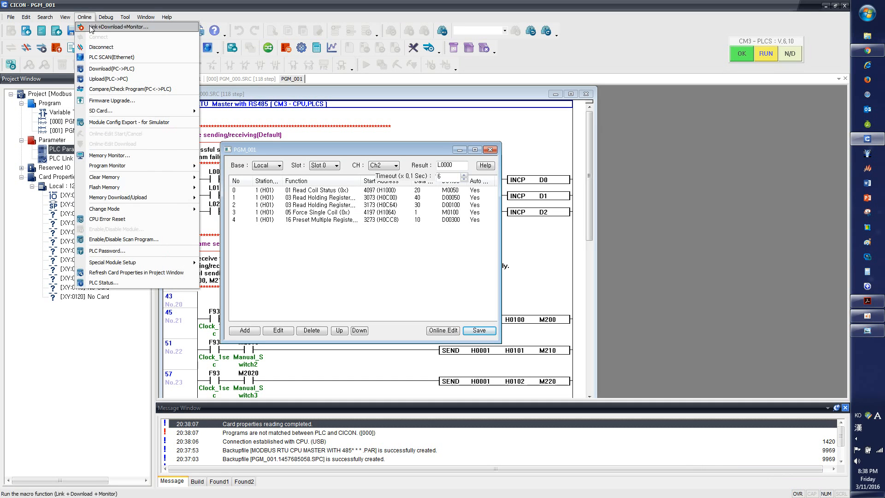
pyautogui.click(104, 69)
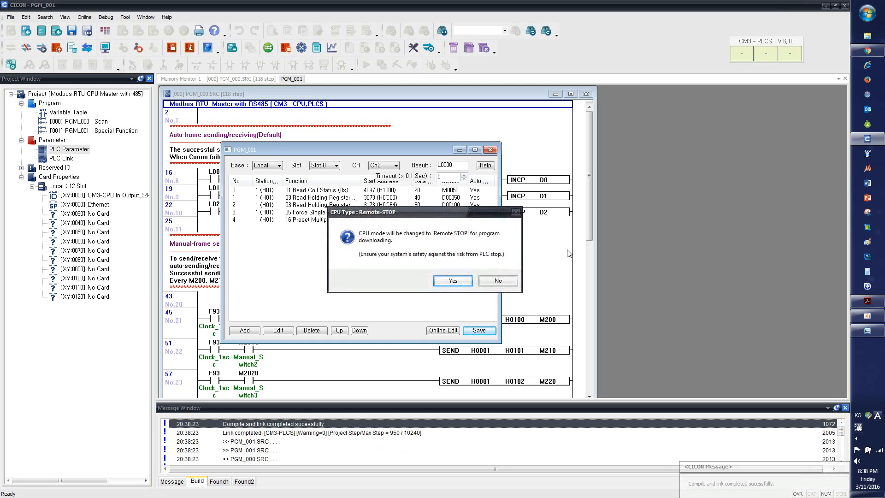
pyautogui.press('Return')
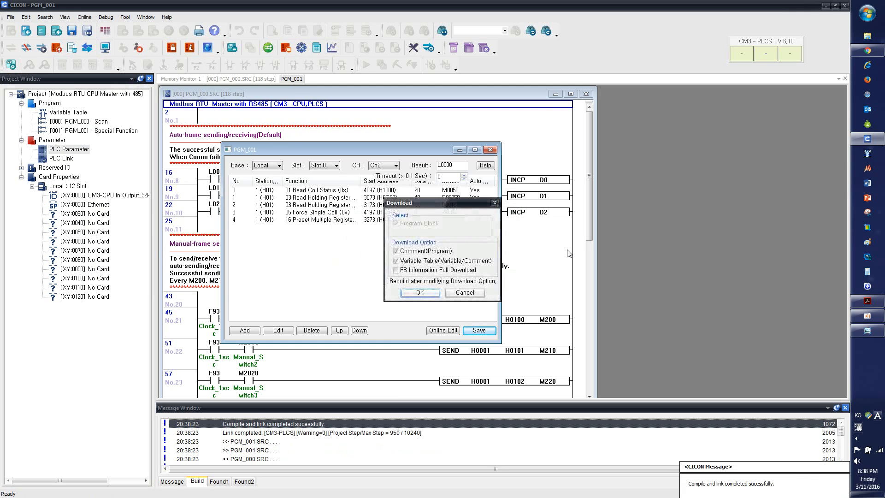
pyautogui.press('Return')
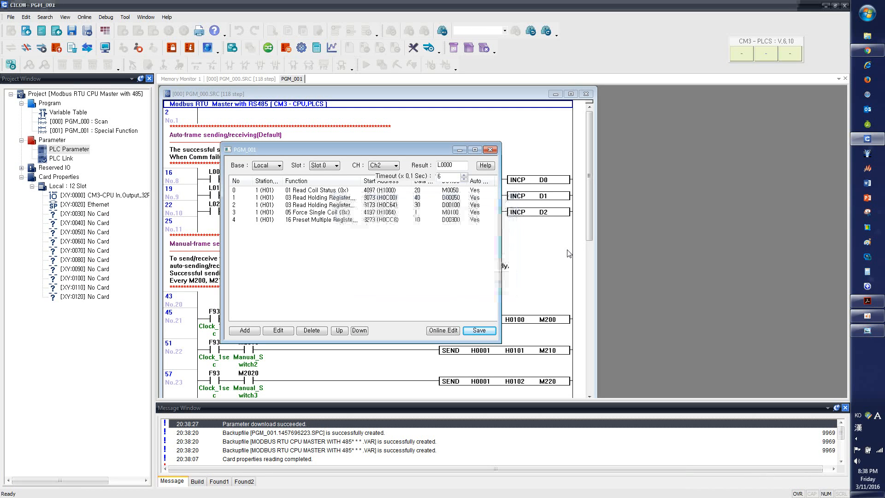
pyautogui.press('Return')
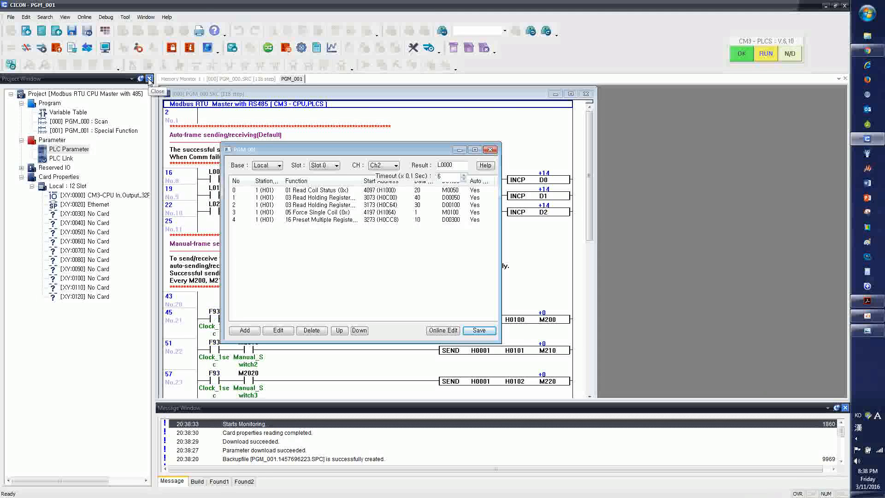
# Close the project tree and fit the CICON window to the left half of the screen
pyautogui.click(150, 80)
pyautogui.doubleClick(274, 4)
pyautogui.moveTo(277, 92); pyautogui.dragTo(1, 92)
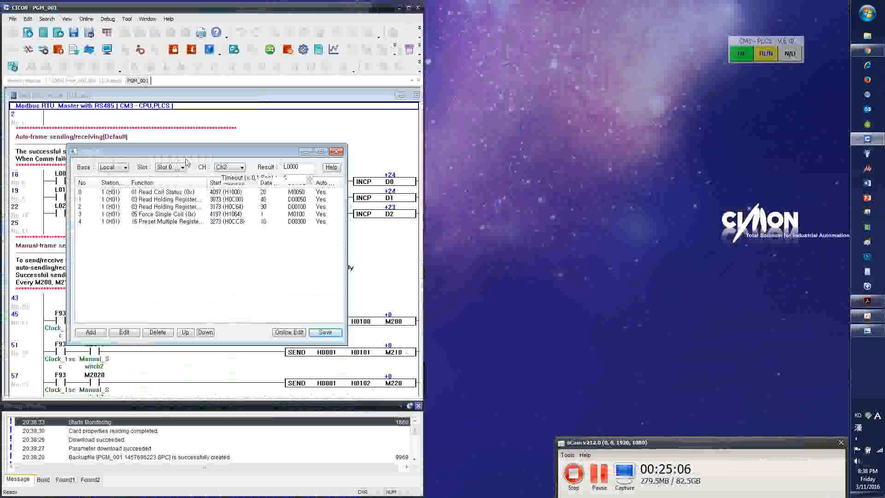
# Launch a second instance of CICON from the CIMON program group and dismiss its update news
pyautogui.click(737, 251)
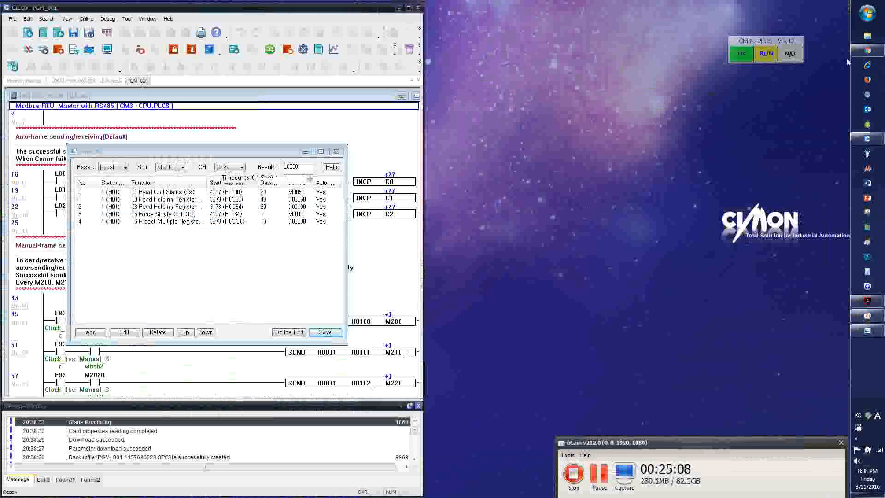
pyautogui.click(867, 13)
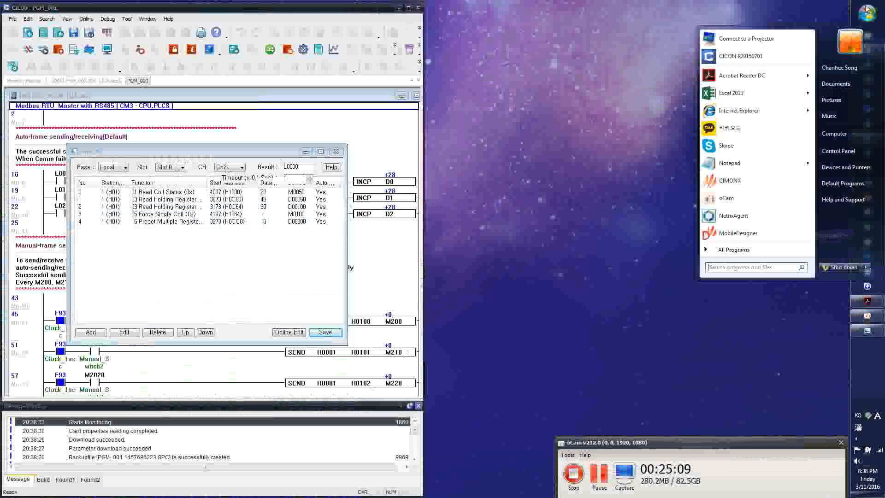
pyautogui.click(734, 250)
pyautogui.click(723, 150)
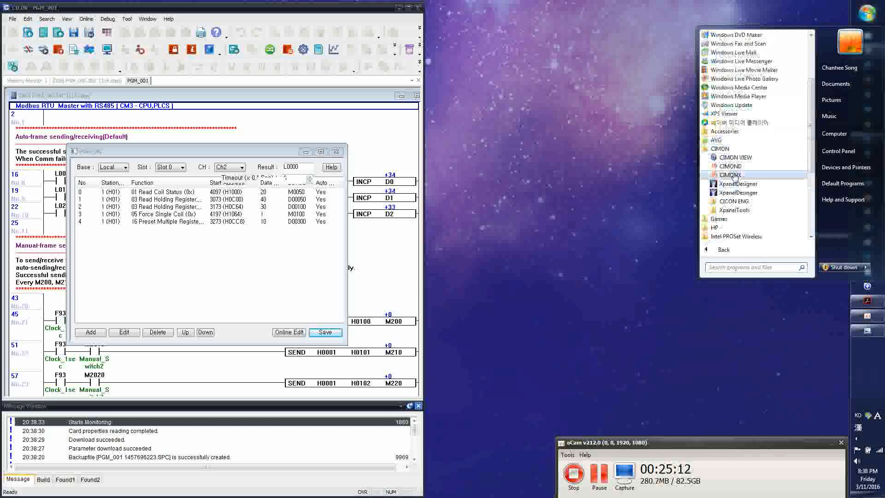
pyautogui.click(734, 202)
pyautogui.click(737, 211)
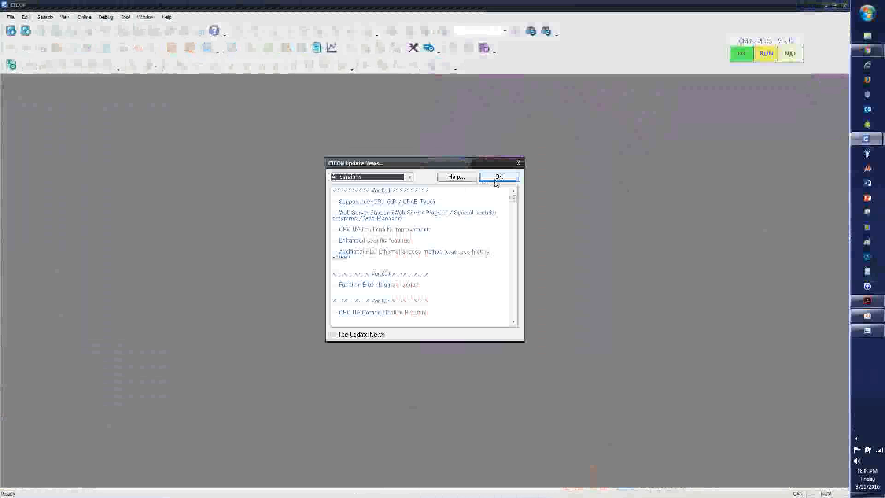
pyautogui.click(498, 177)
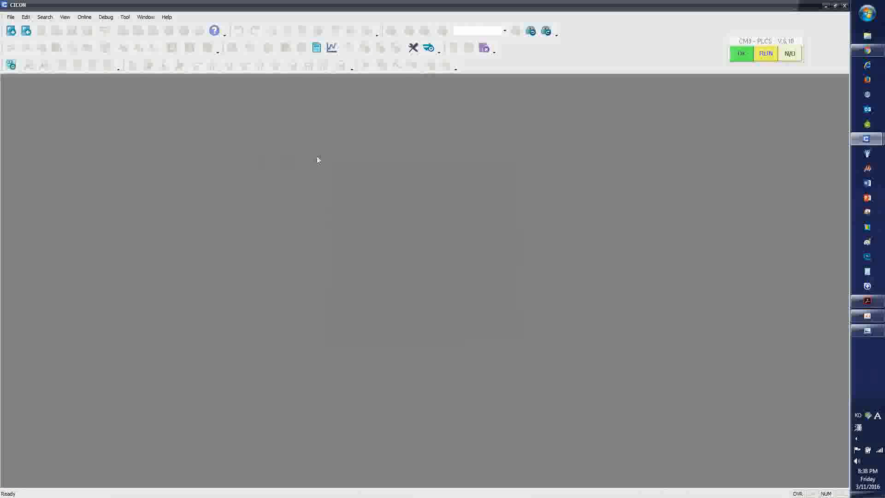
# Open the project Modbus RTU Slave with 485.PLC from the Modbus RTU ERS Slave with 485 folder
pyautogui.click(10, 17)
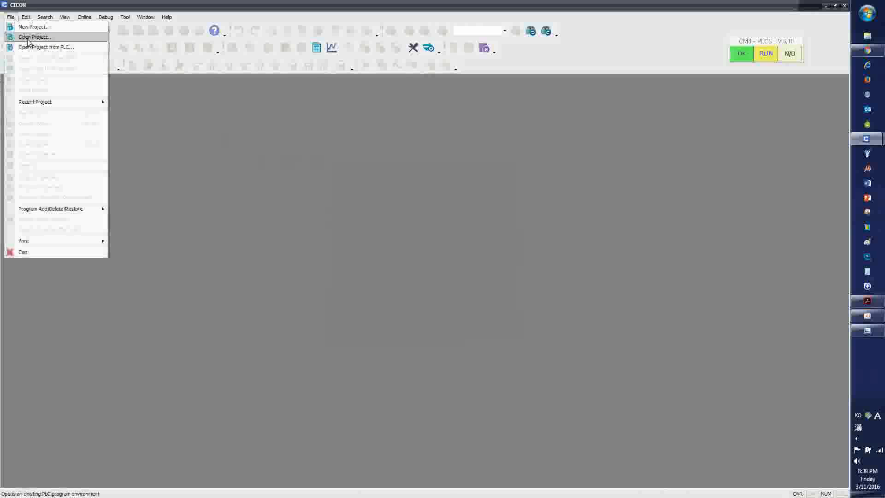
pyautogui.click(28, 36)
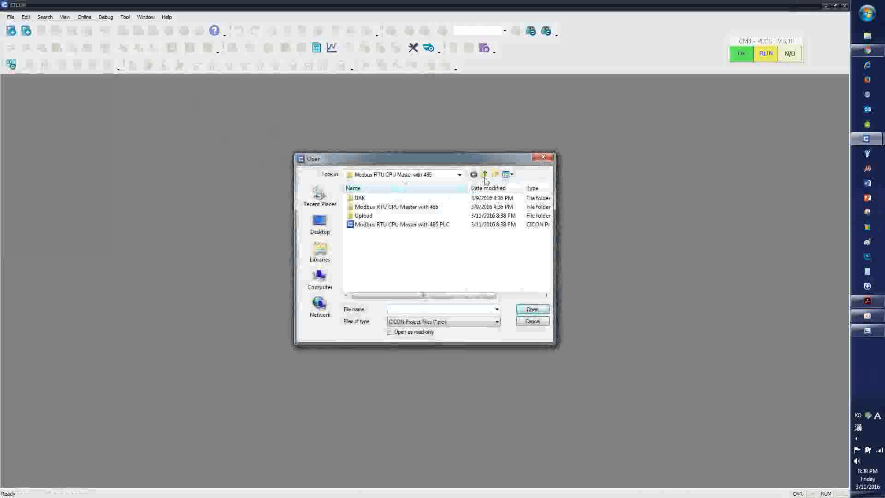
pyautogui.click(486, 174)
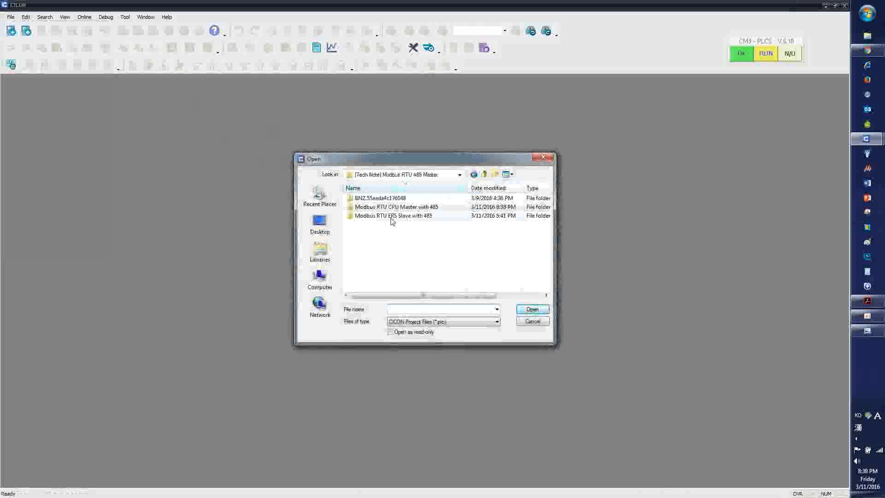
pyautogui.doubleClick(396, 216)
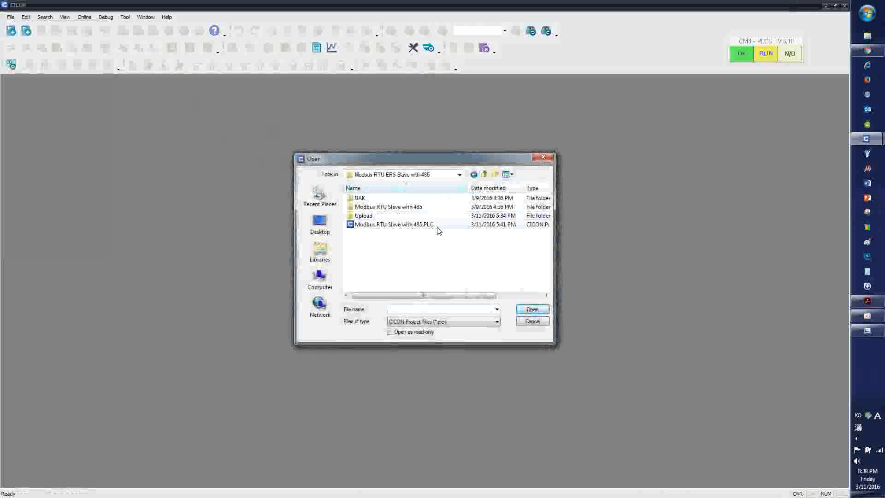
pyautogui.doubleClick(436, 225)
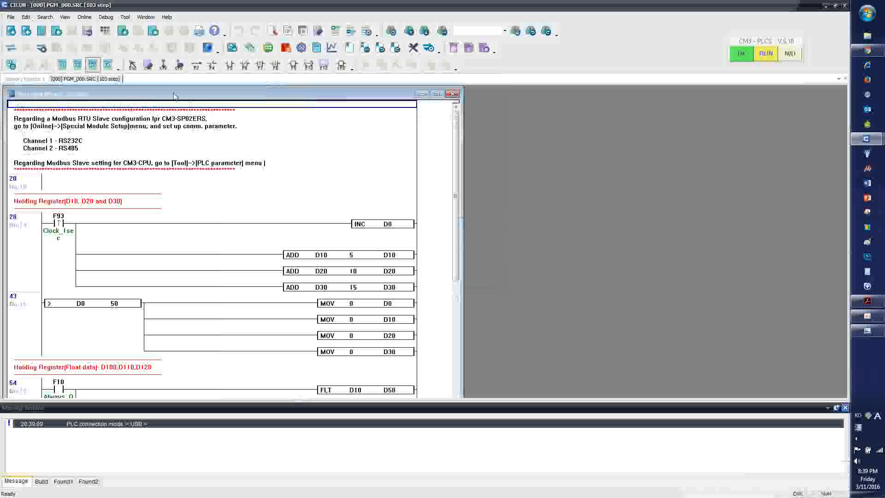
# Show the slave project's tree, expand its Program, Parameter, Reserved IO and Card Properties branches, and select the PGM_000 scan program
pyautogui.click(121, 17)
pyautogui.moveTo(65, 17)
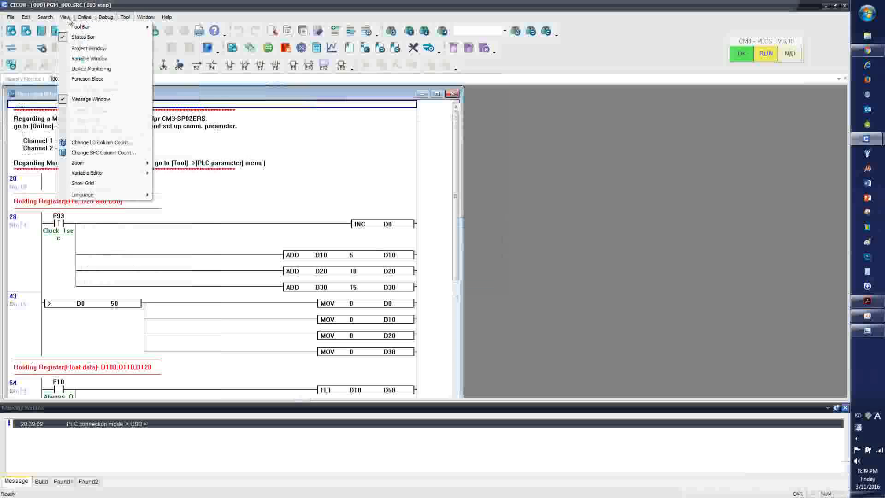
pyautogui.click(79, 49)
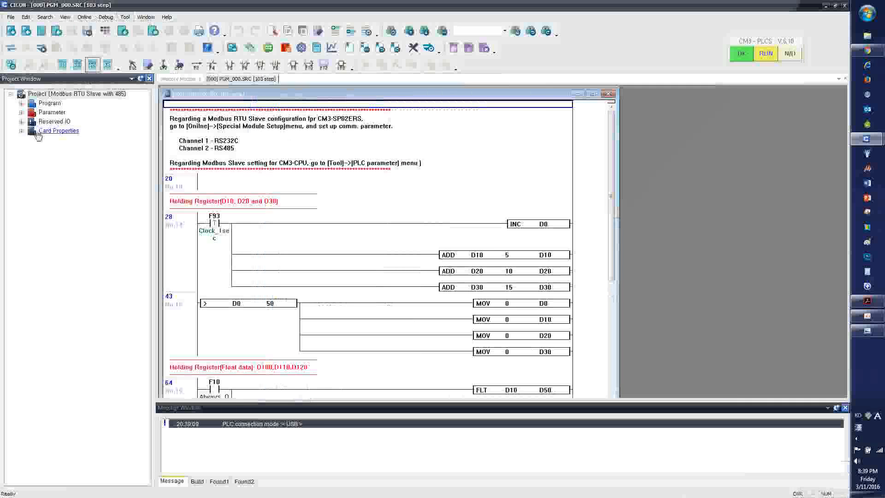
pyautogui.click(22, 103)
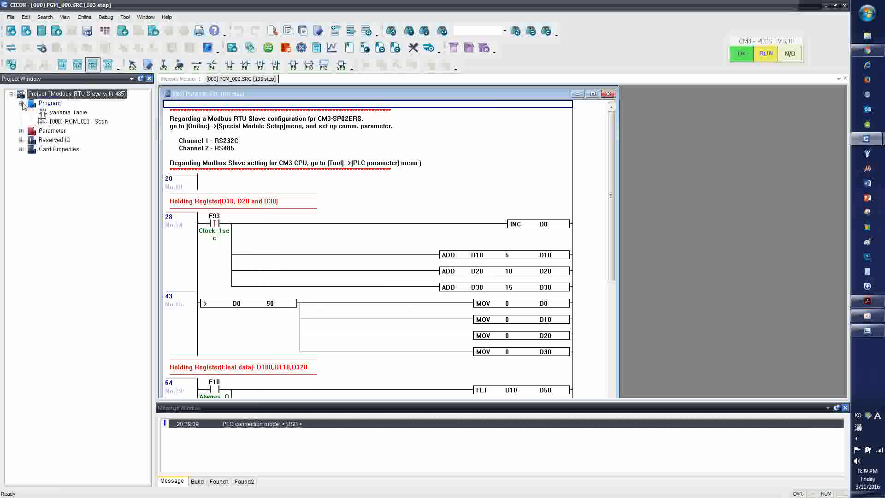
pyautogui.click(22, 131)
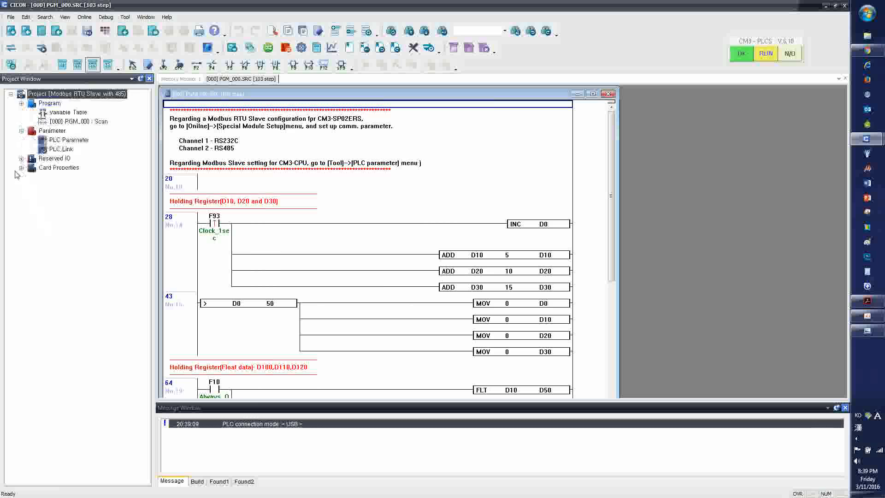
pyautogui.click(21, 168)
pyautogui.click(21, 158)
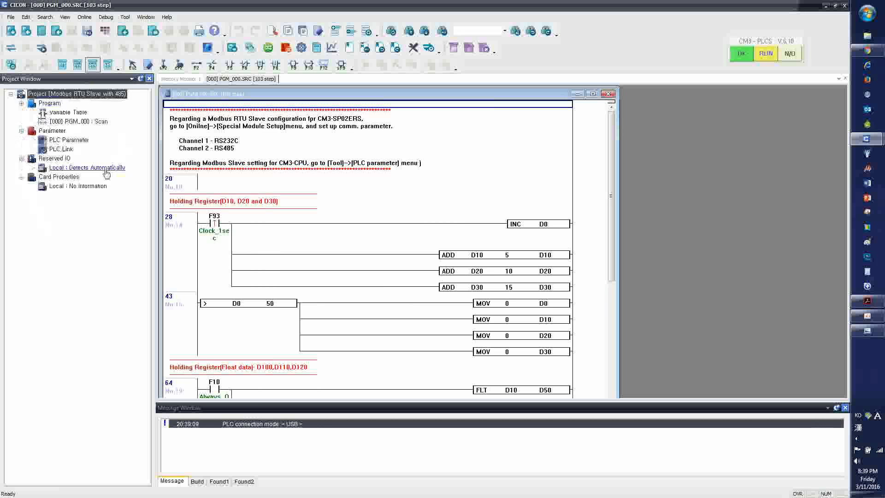
pyautogui.click(80, 122)
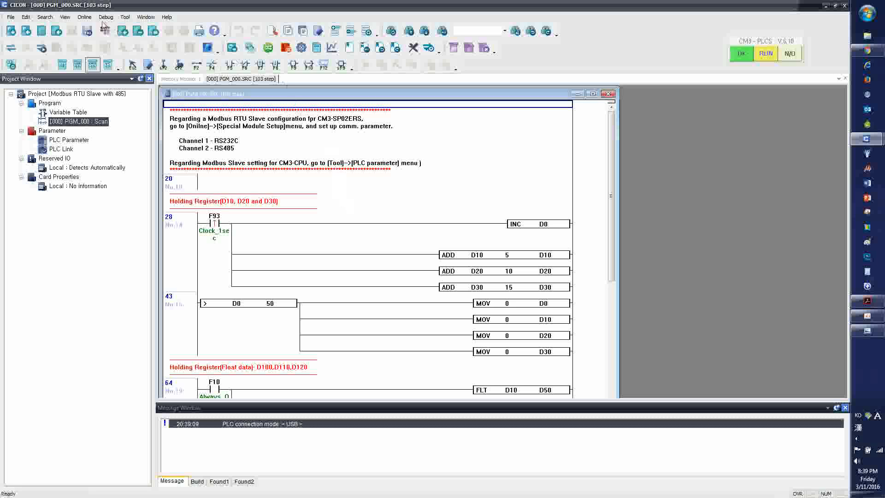
# Connect to the slave PLC and download the slave project, allowing Remote STOP and accepting the default download options
pyautogui.click(11, 48)
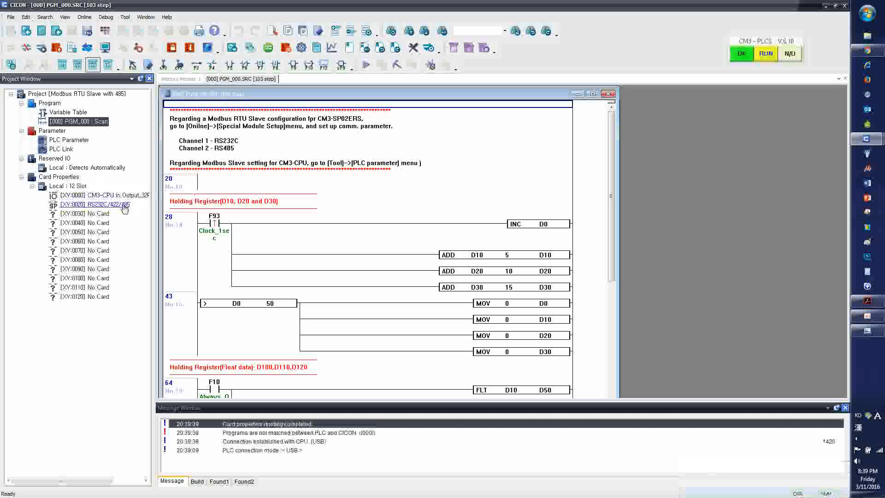
pyautogui.click(84, 17)
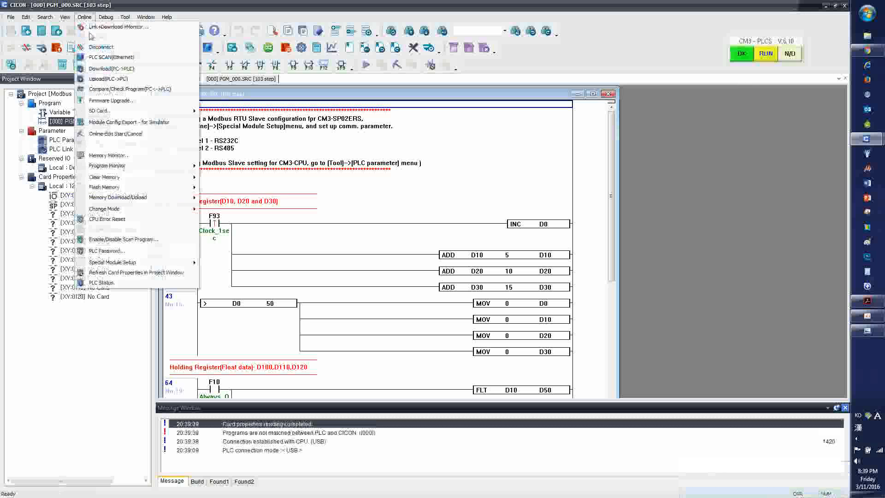
pyautogui.click(97, 69)
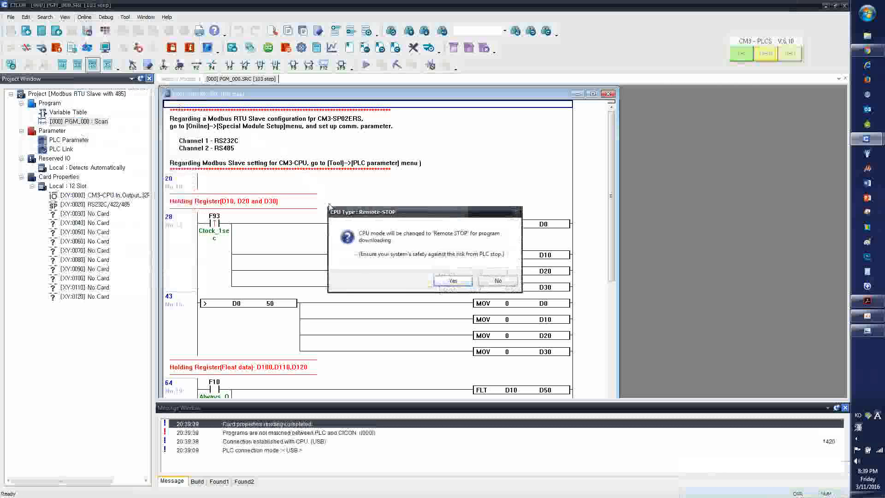
pyautogui.click(450, 280)
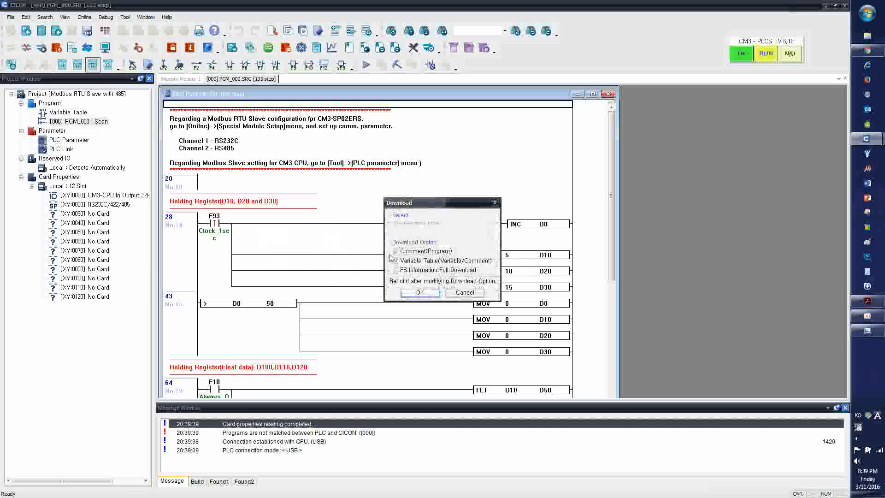
pyautogui.click(428, 293)
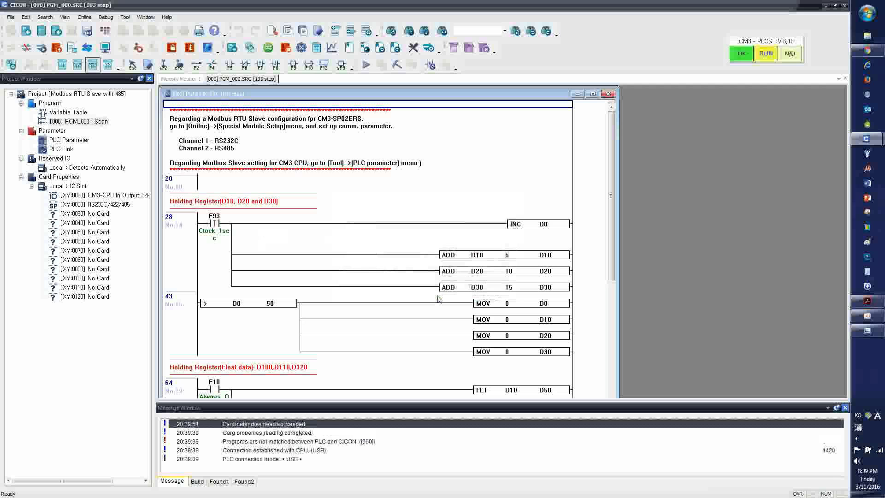
pyautogui.press('Return')
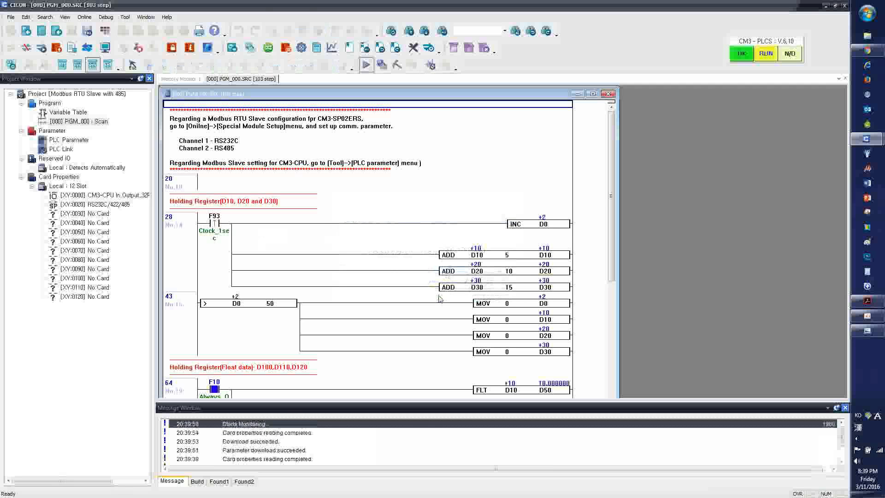
# Configure CH 2 of the RS232C/422/485 card as RS485 with MODBUS RTU Protocol and write the module settings to the PLC
pyautogui.doubleClick(118, 208)
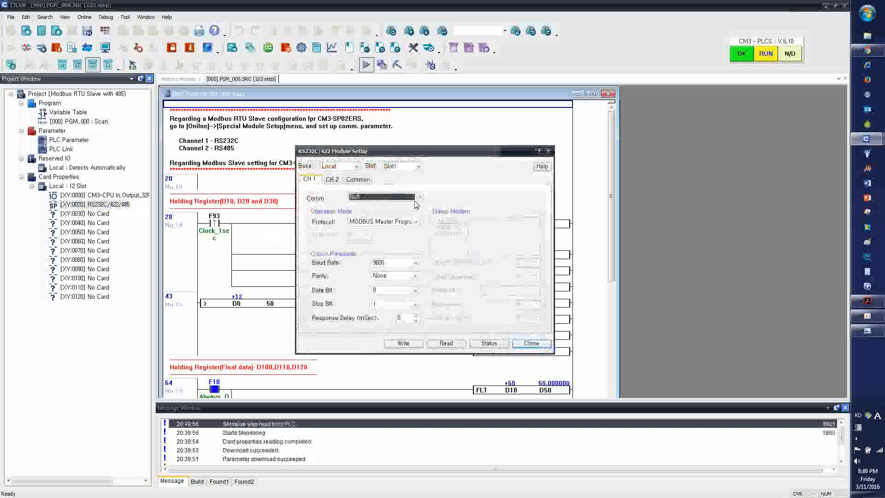
pyautogui.click(333, 180)
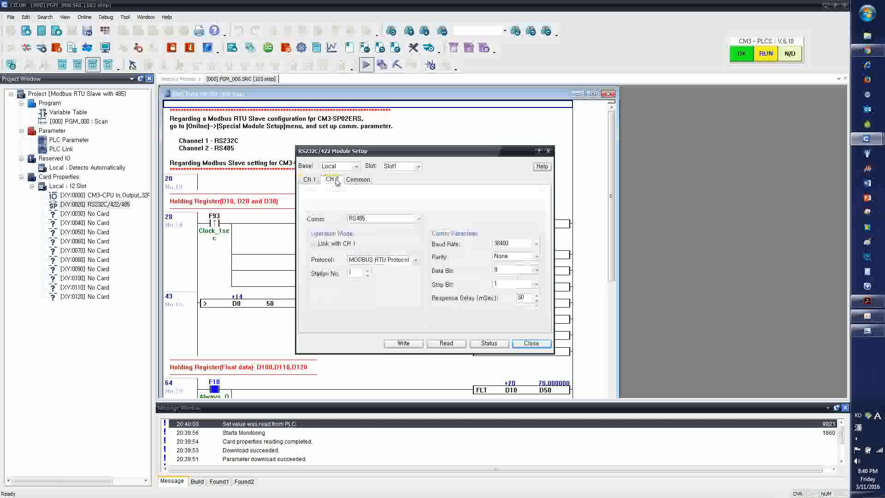
pyautogui.click(363, 213)
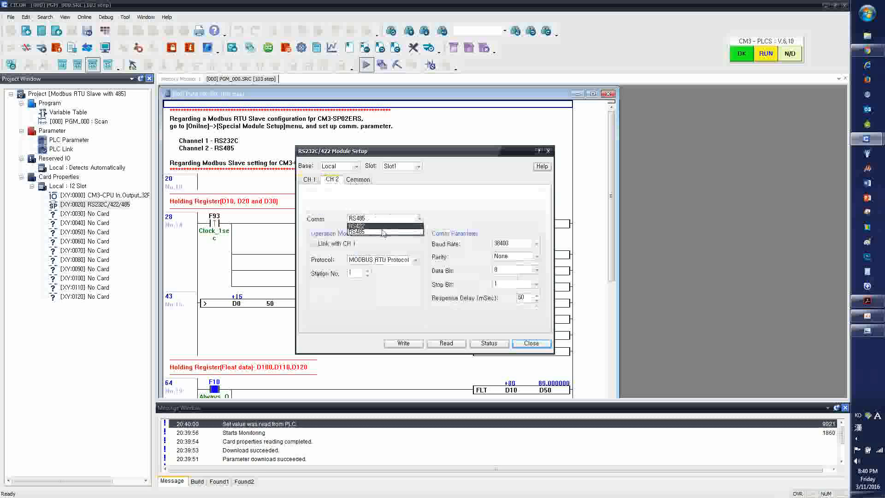
pyautogui.click(367, 236)
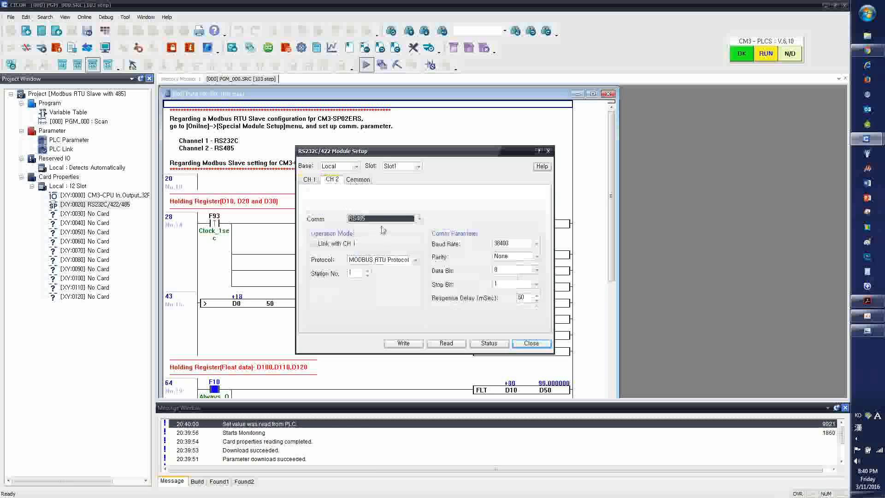
pyautogui.click(417, 260)
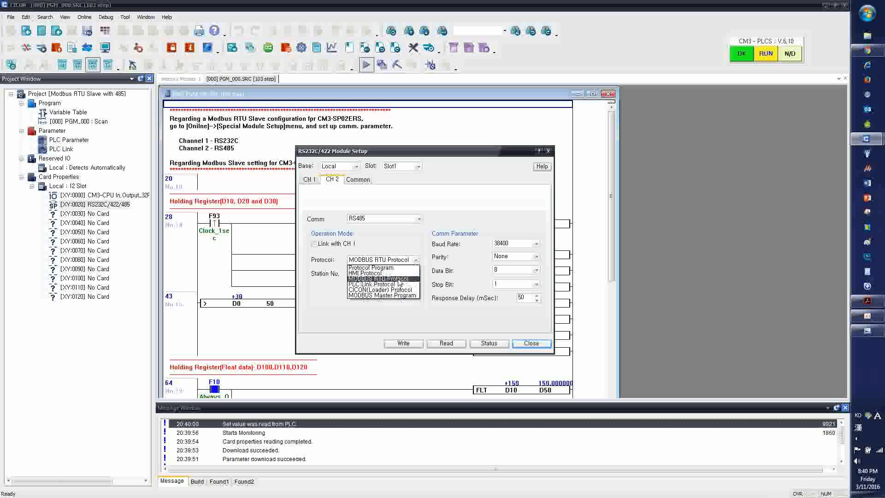
pyautogui.click(397, 279)
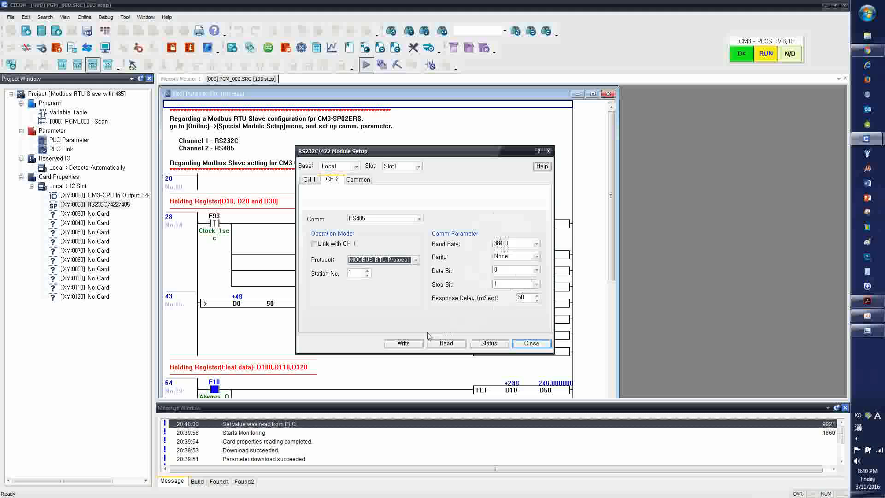
pyautogui.click(403, 344)
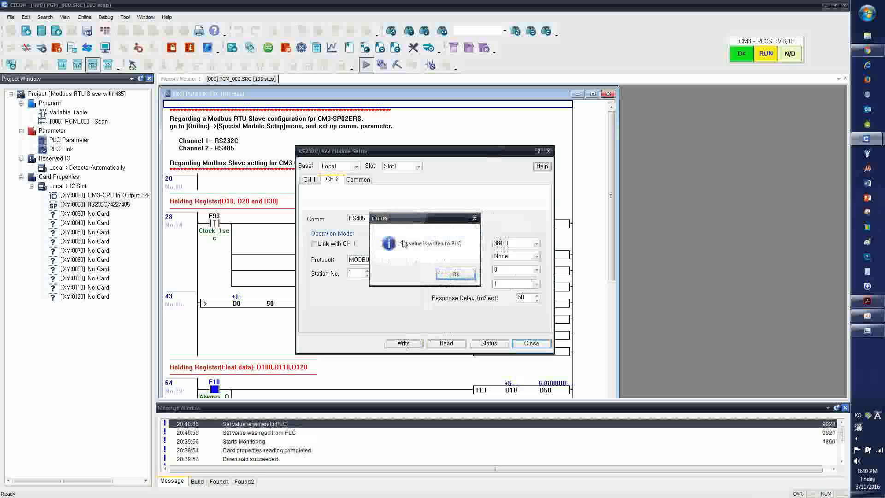
pyautogui.click(457, 276)
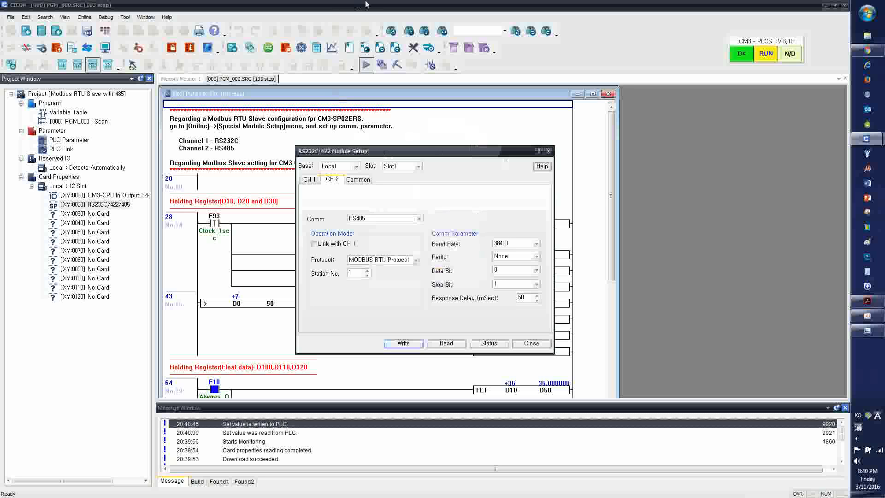
pyautogui.click(534, 346)
# Close the slave project's tree and fit its CICON window to the right half of the screen
pyautogui.click(150, 79)
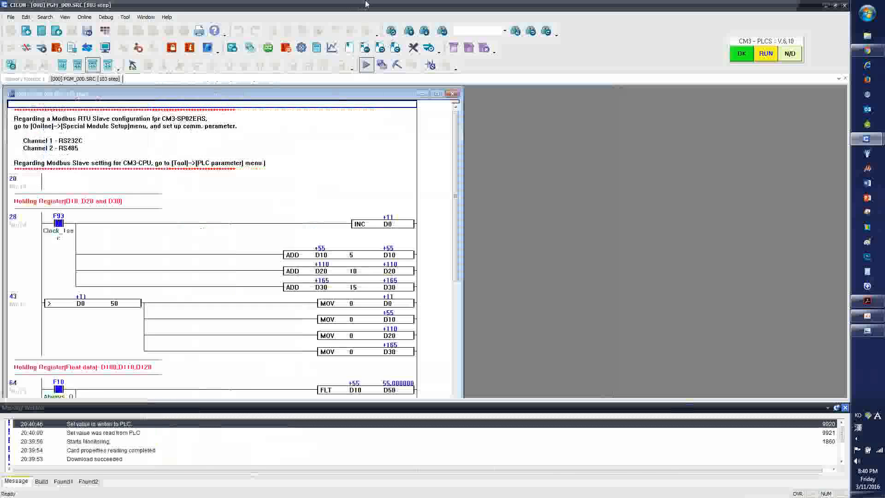
pyautogui.moveTo(367, 4); pyautogui.dragTo(849, 214)
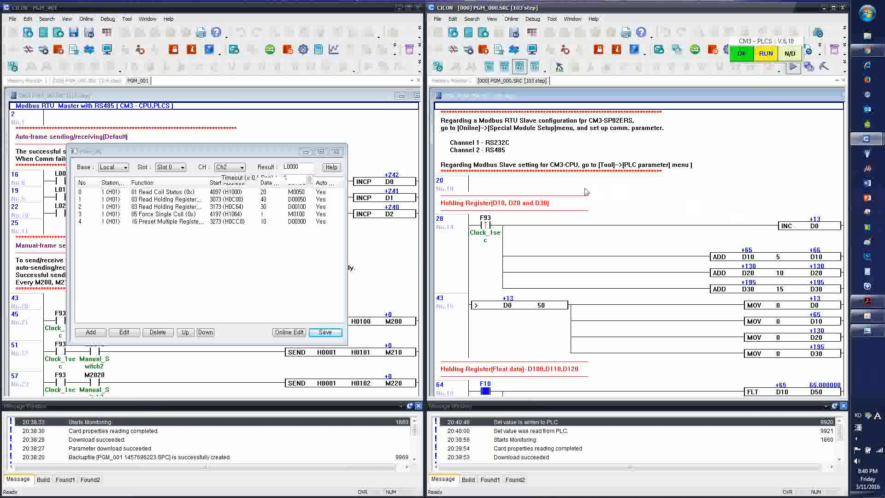
# Show Memory Monitor 1 in both the slave and master projects, with the master's PGM_001 block list in front
pyautogui.click(451, 81)
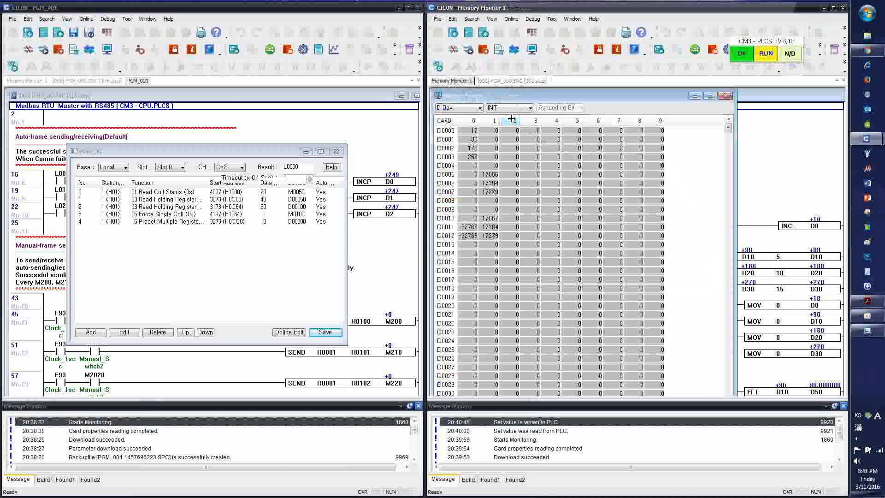
pyautogui.click(32, 81)
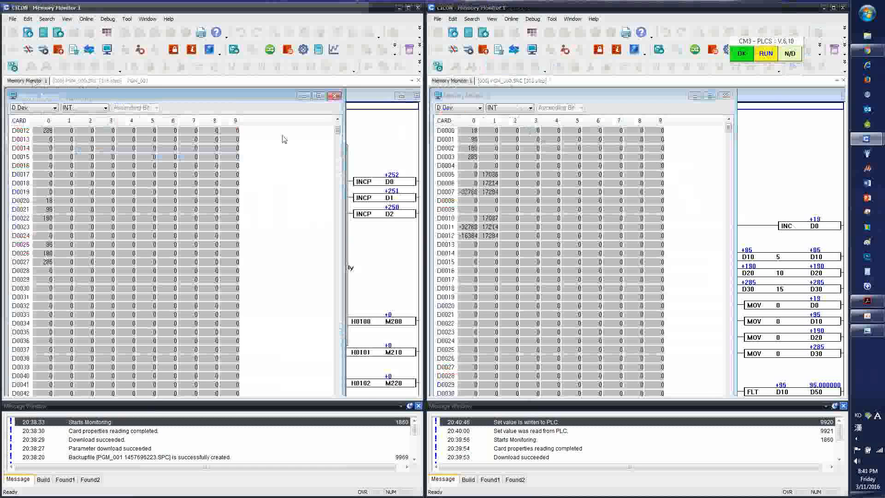
pyautogui.click(347, 160)
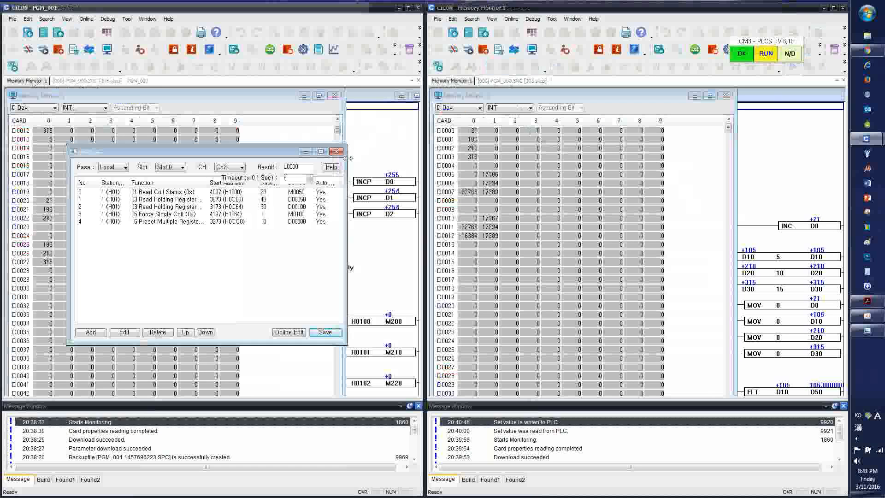
# Open communication block 2 in the master's list and check its point number against the CIMON address table in PLC-S Modbus.pdf
pyautogui.moveTo(166, 152); pyautogui.dragTo(195, 177)
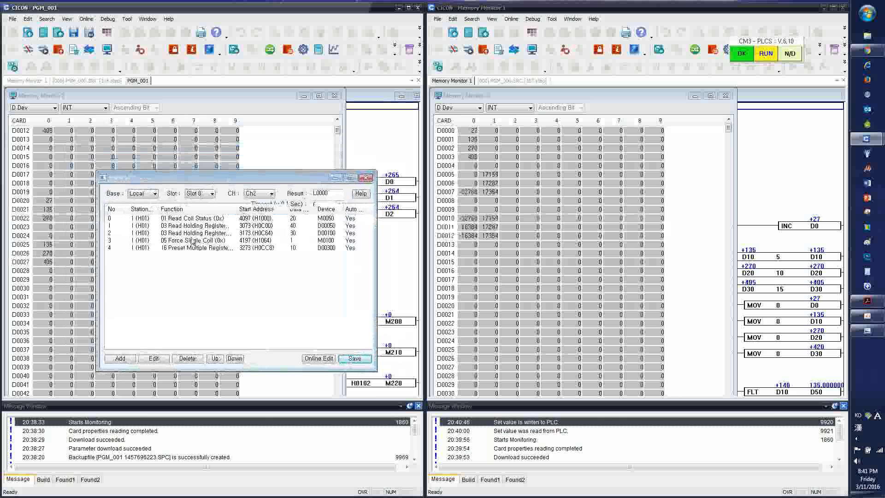
pyautogui.doubleClick(198, 234)
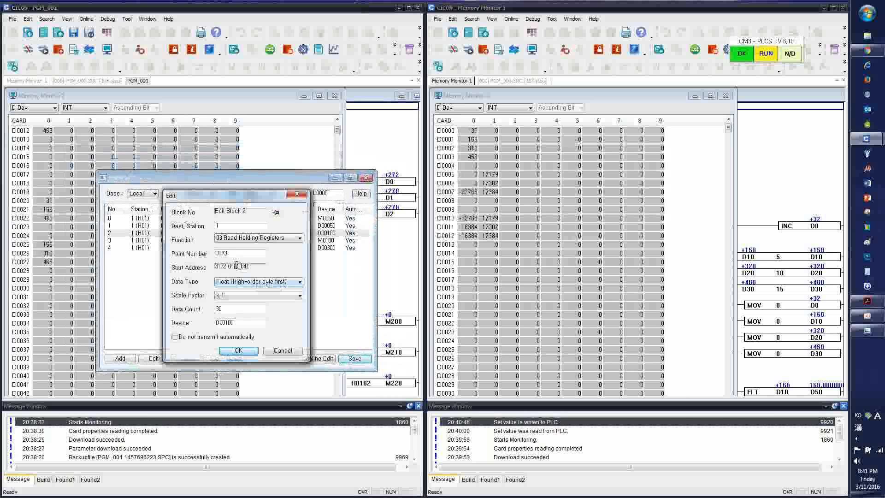
pyautogui.click(228, 253)
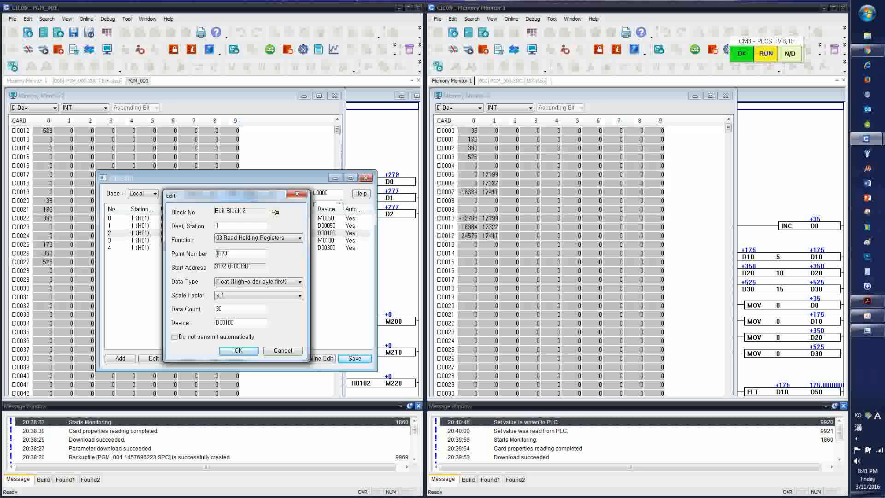
pyautogui.click(865, 322)
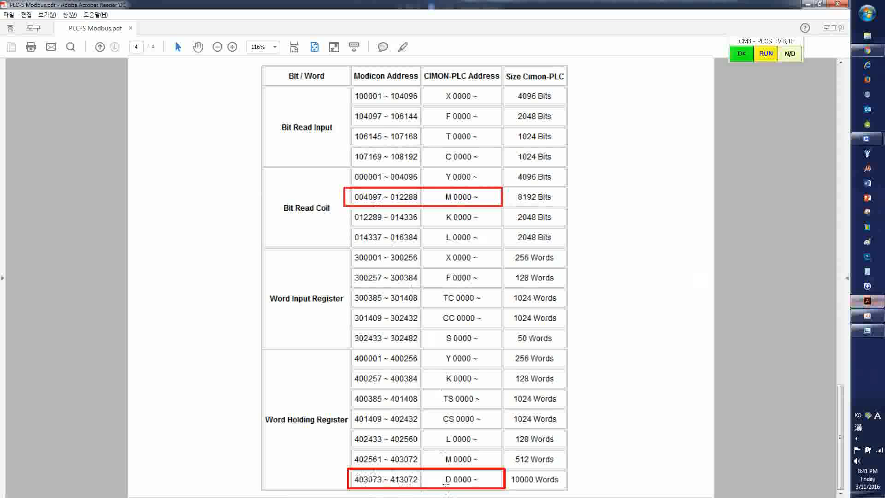
pyautogui.click(809, 3)
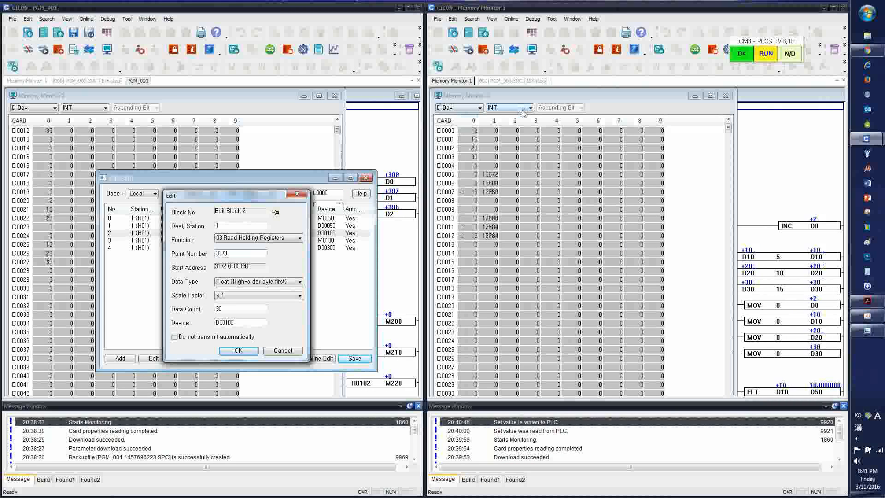
# Compare the slave's D memory in Float and INT formats, leaving its memory monitor in Float
pyautogui.click(523, 110)
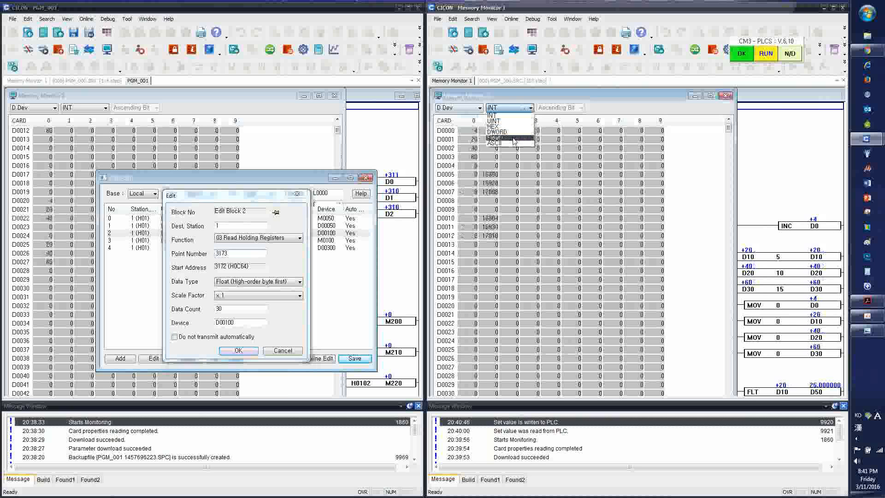
pyautogui.click(515, 137)
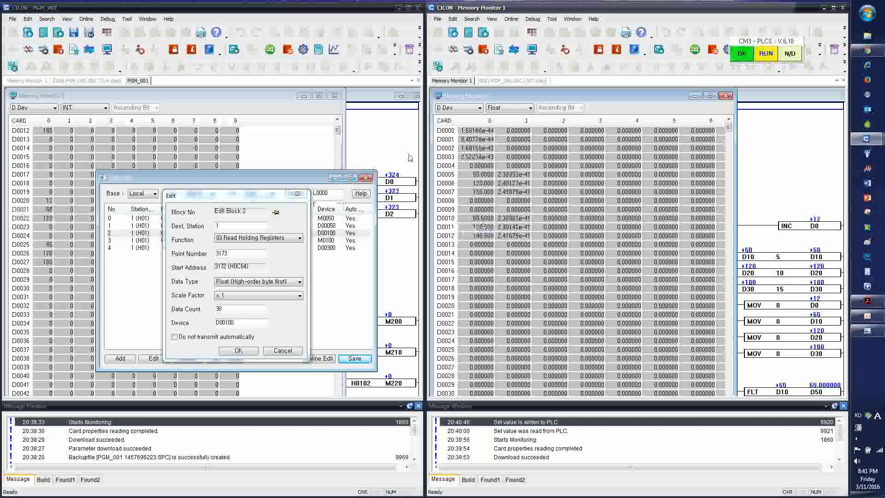
pyautogui.click(525, 107)
pyautogui.click(519, 116)
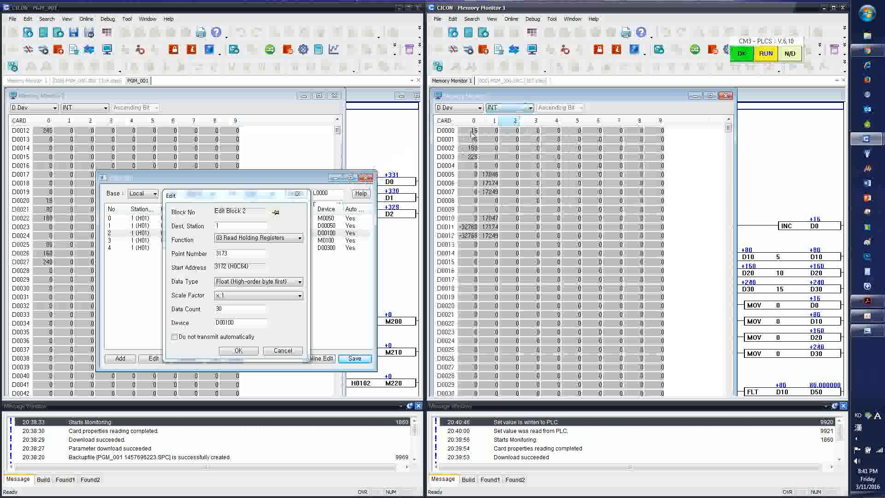
pyautogui.click(526, 107)
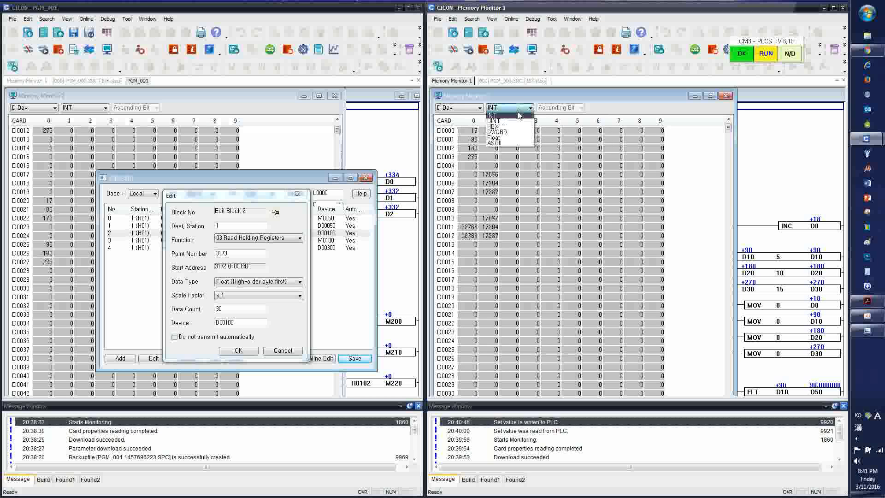
pyautogui.click(513, 137)
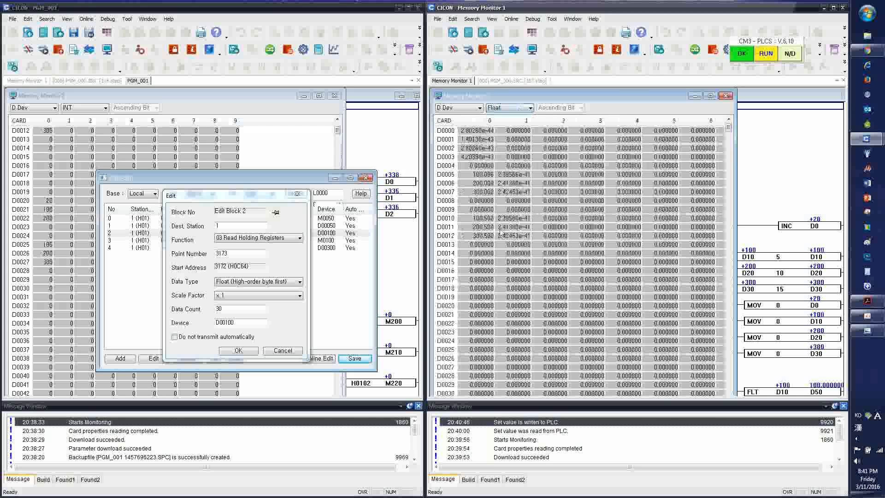
# Close the block 2 settings and examine the master's D memory from D0000 in Float format before restoring INT
pyautogui.click(335, 178)
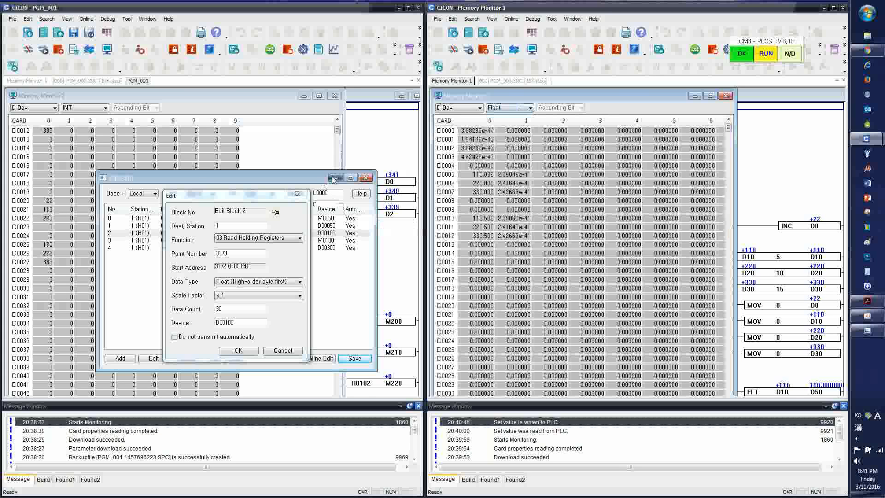
pyautogui.click(296, 195)
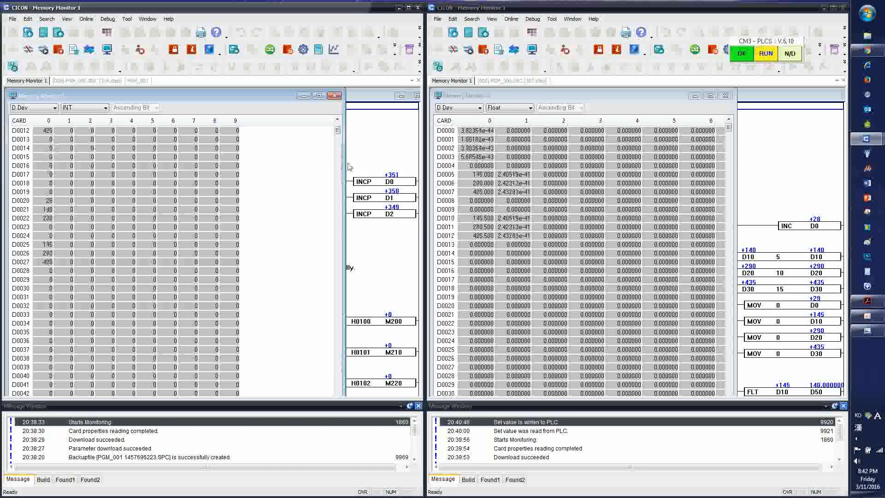
pyautogui.scroll(4, 52, 227)
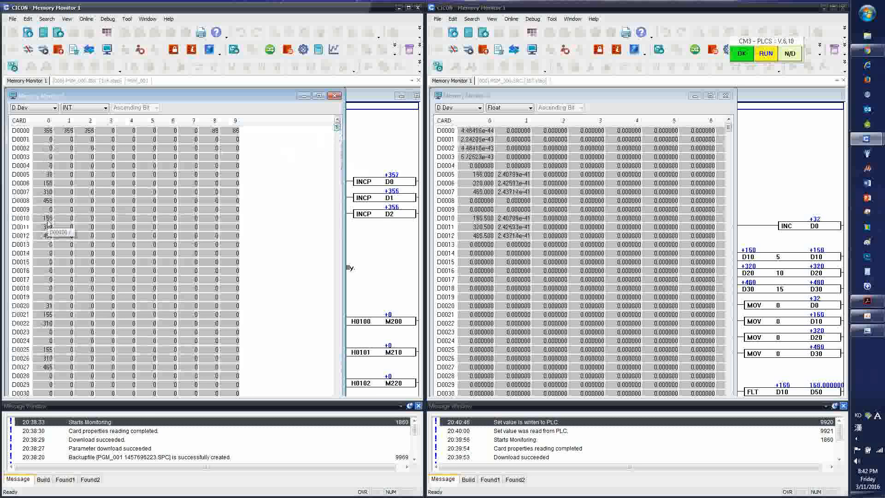
pyautogui.click(85, 107)
pyautogui.click(89, 137)
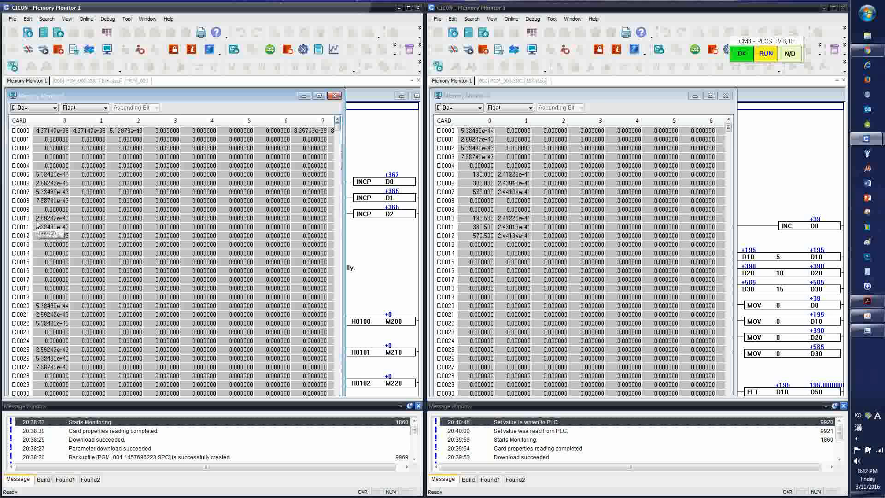
pyautogui.click(99, 107)
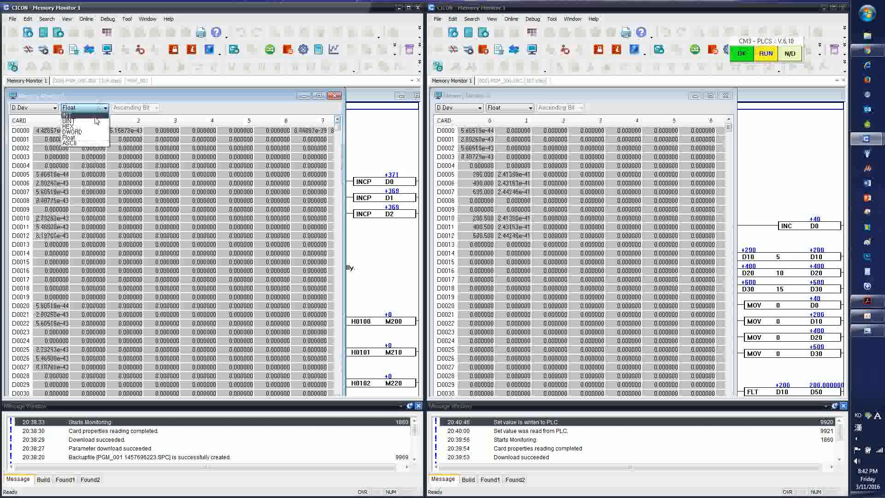
pyautogui.click(94, 116)
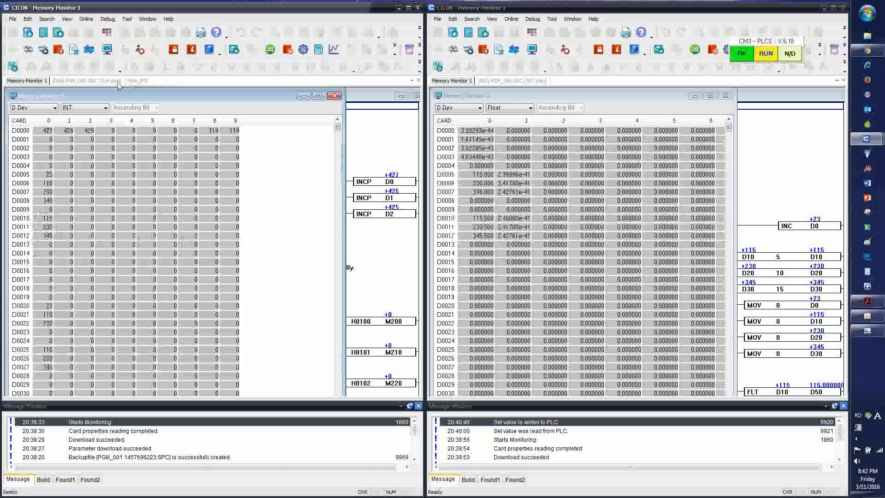
# Open the settings of block 3, 05 Force Single Coil, and switch the master's memory monitor to M Dev
pyautogui.click(137, 81)
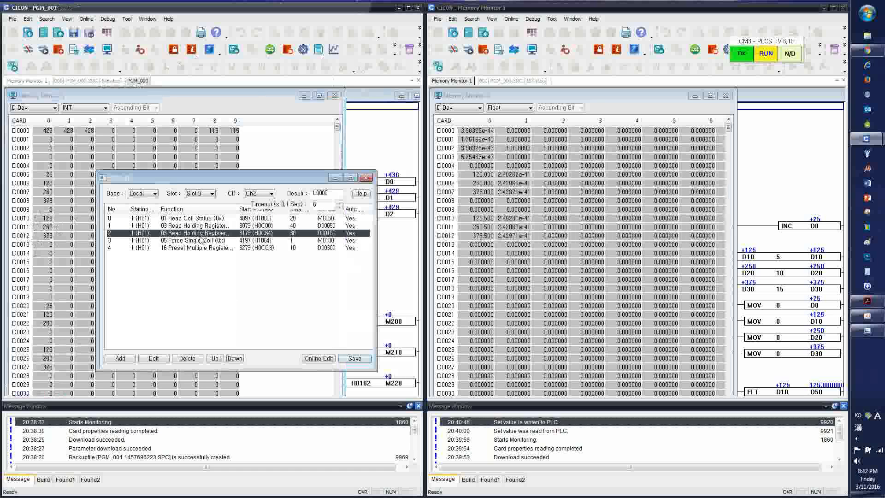
pyautogui.doubleClick(195, 241)
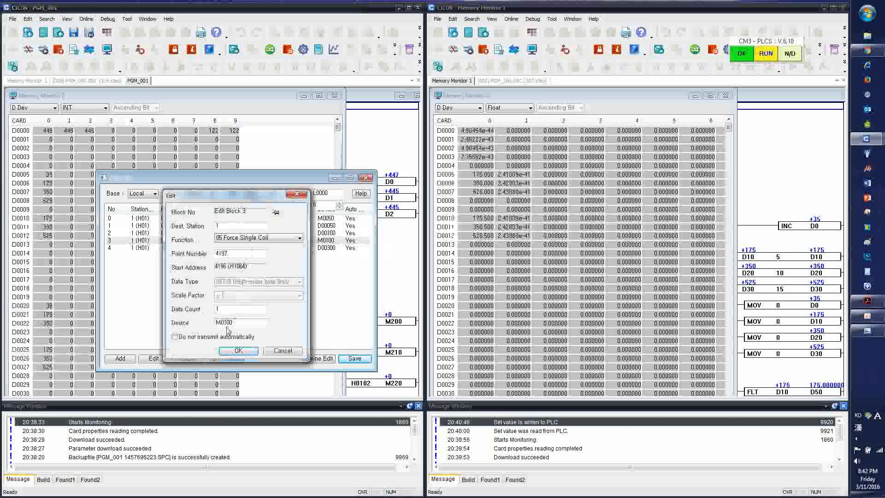
pyautogui.click(35, 107)
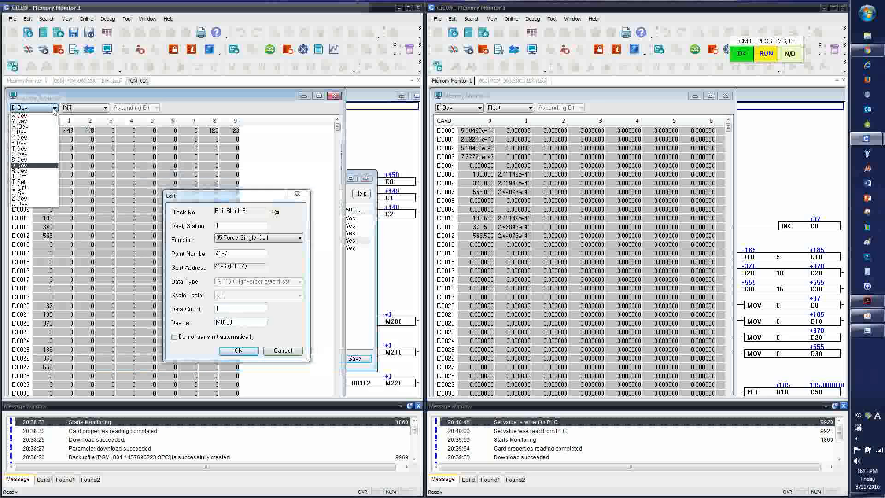
pyautogui.click(20, 127)
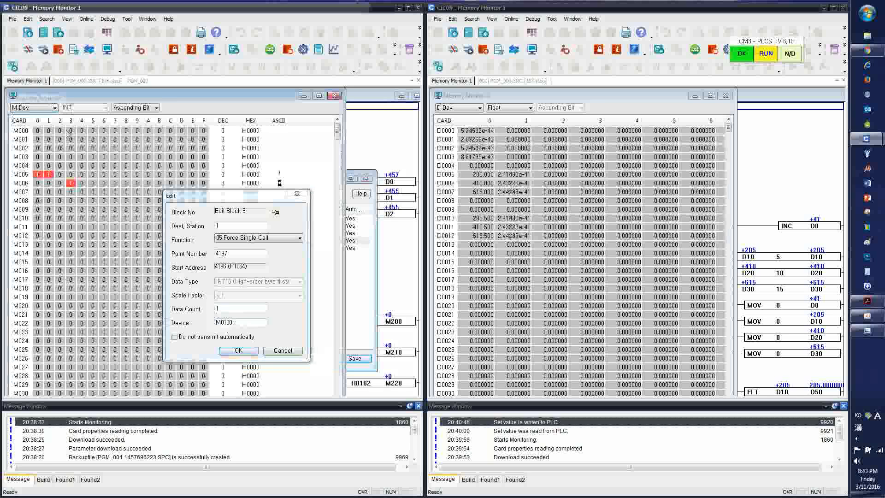
# Open the master's M0100 bit for modification and switch the slave's memory monitor to M Dev
pyautogui.doubleClick(41, 219)
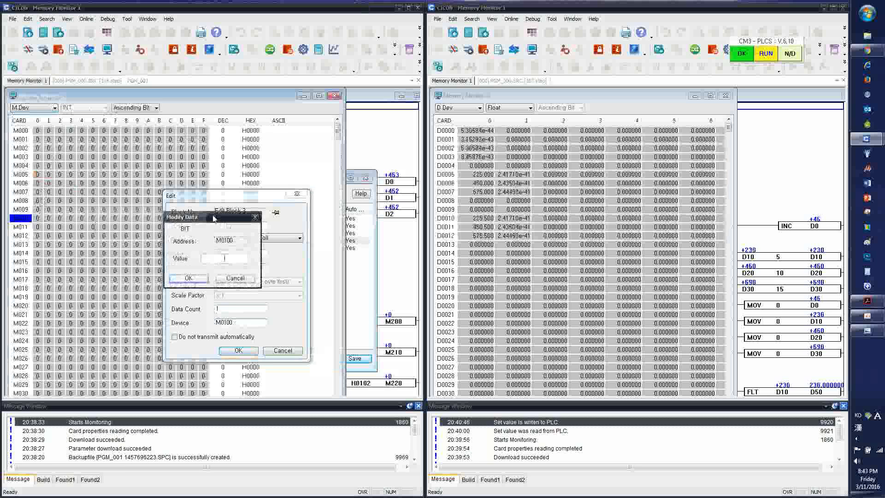
pyautogui.moveTo(213, 218); pyautogui.dragTo(105, 239)
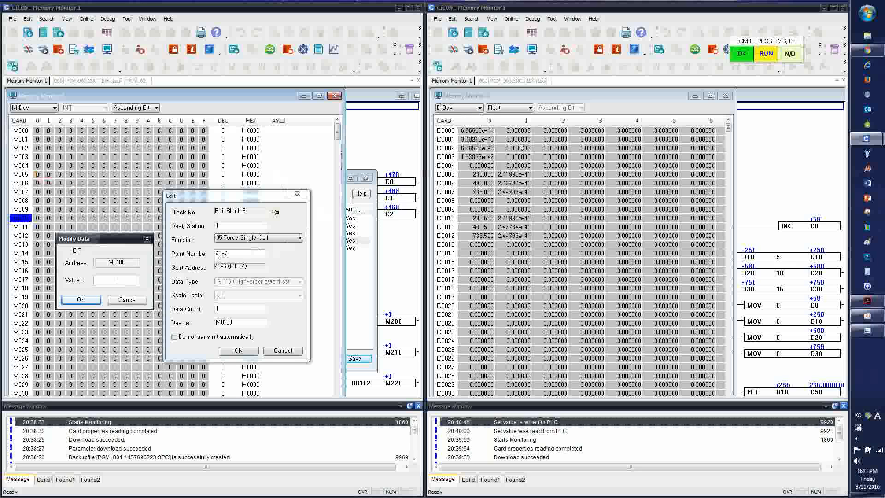
pyautogui.click(470, 109)
pyautogui.click(470, 109)
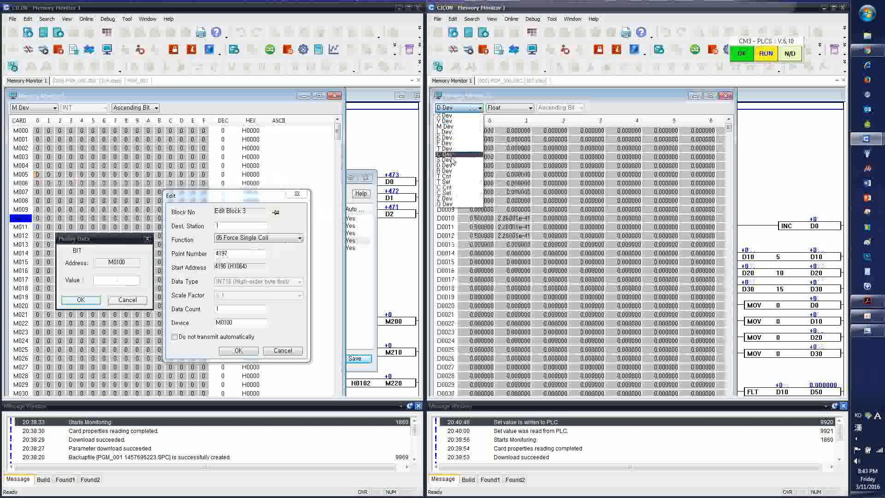
pyautogui.click(446, 126)
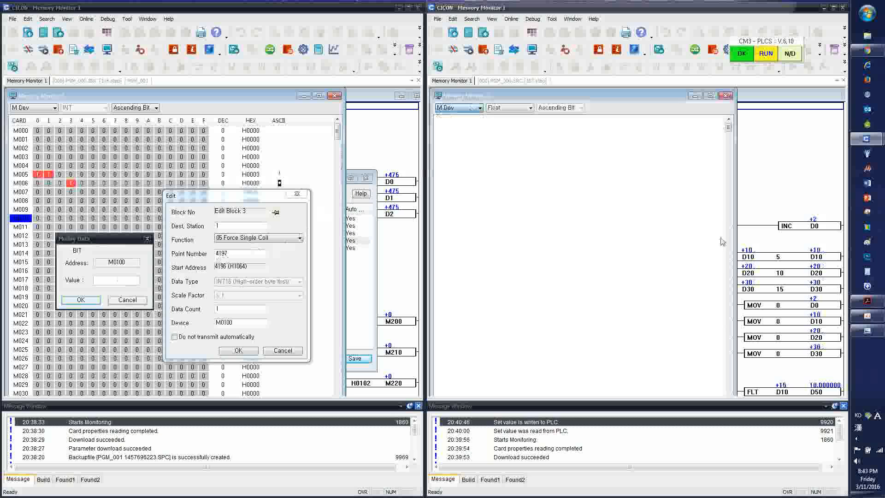
# Check the M device addresses in the Modbus PDF table and set the master's M0100 bit to 1
pyautogui.moveTo(873, 303)
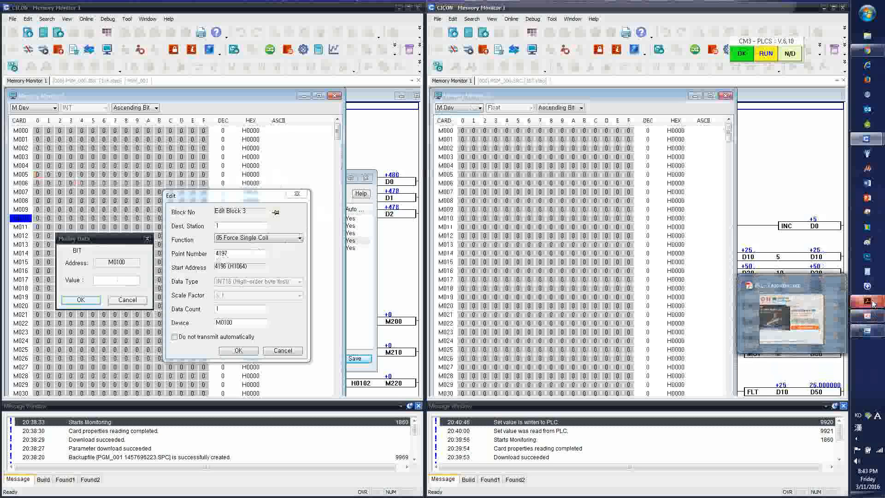
pyautogui.click(872, 303)
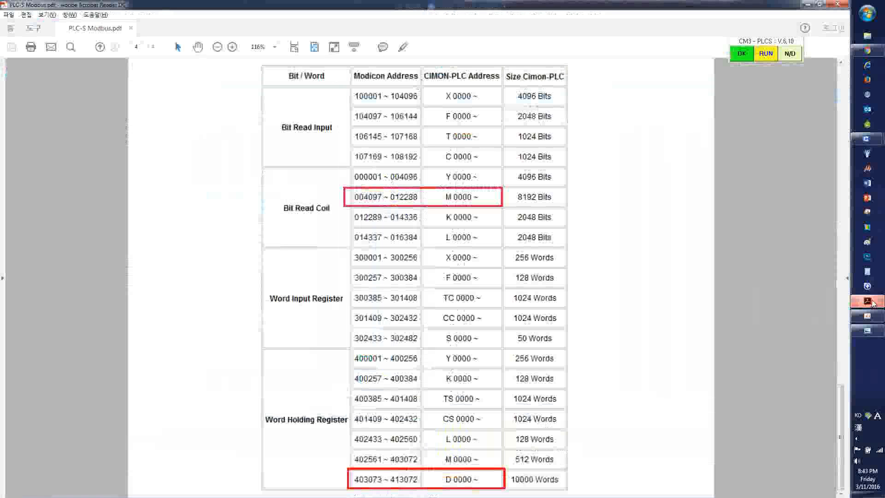
pyautogui.click(872, 302)
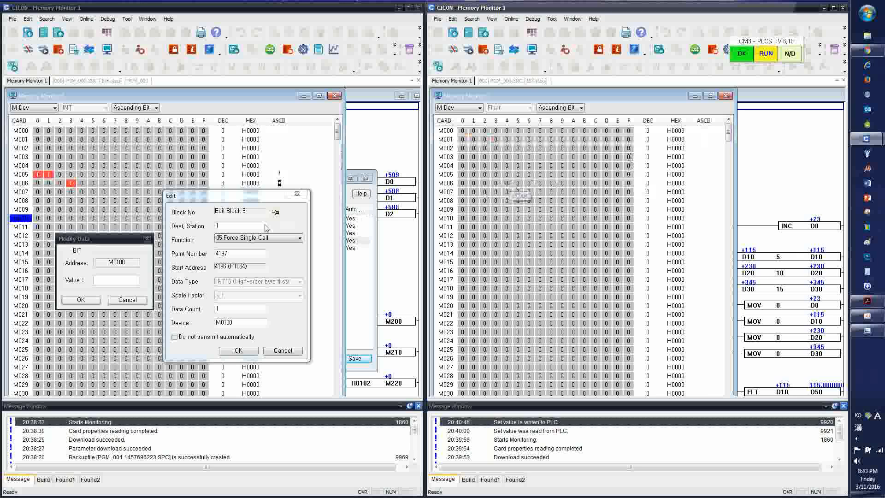
pyautogui.click(126, 283)
pyautogui.write('1')
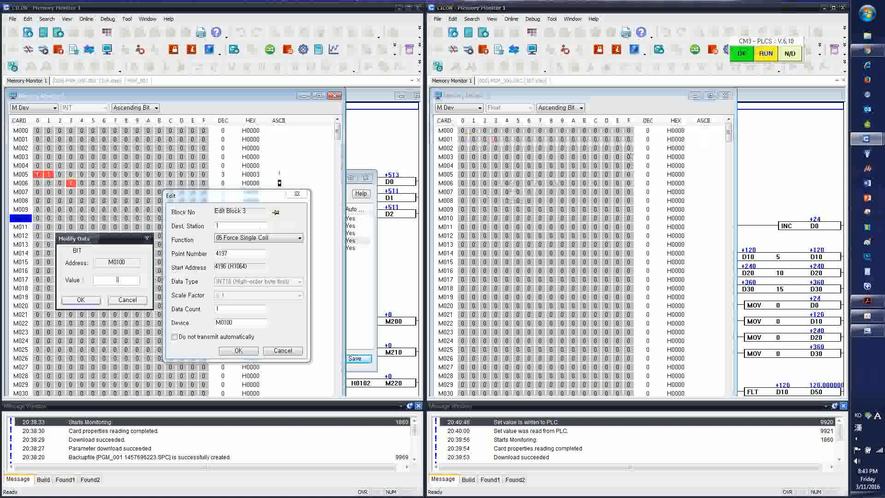
pyautogui.click(93, 304)
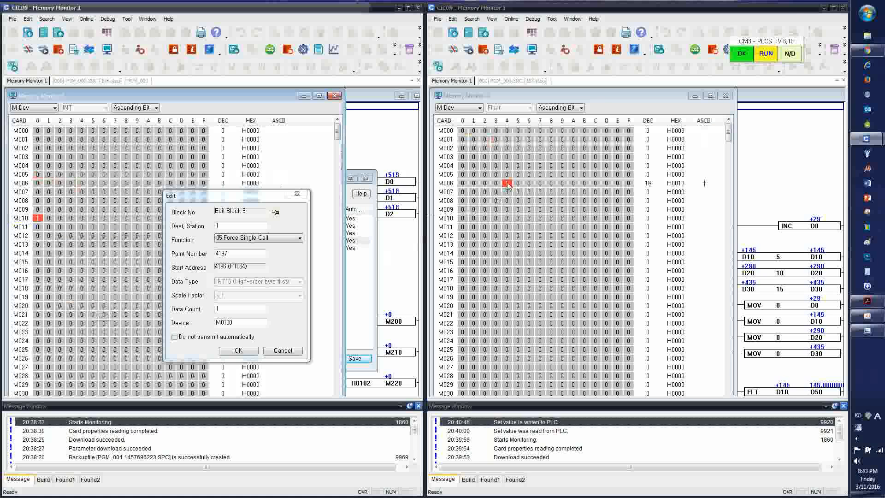
# Dismiss the M0102 bit modification and set the master's M0100 bit to 0
pyautogui.doubleClick(59, 218)
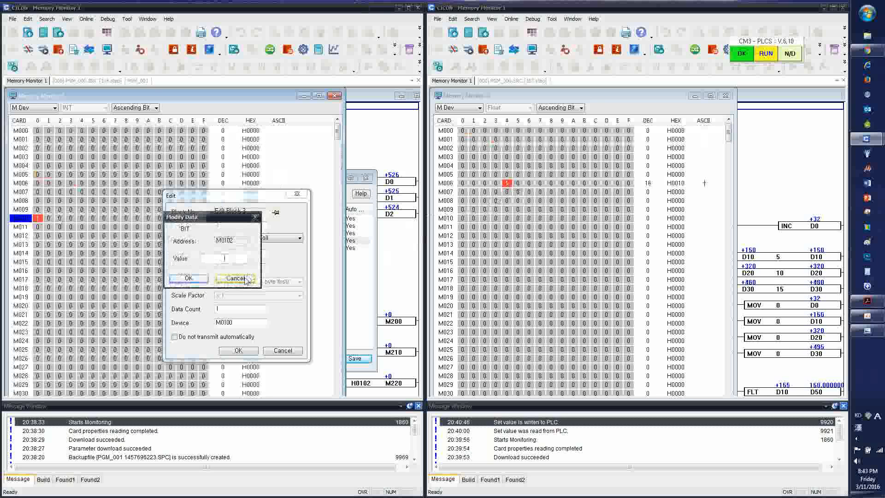
pyautogui.click(187, 276)
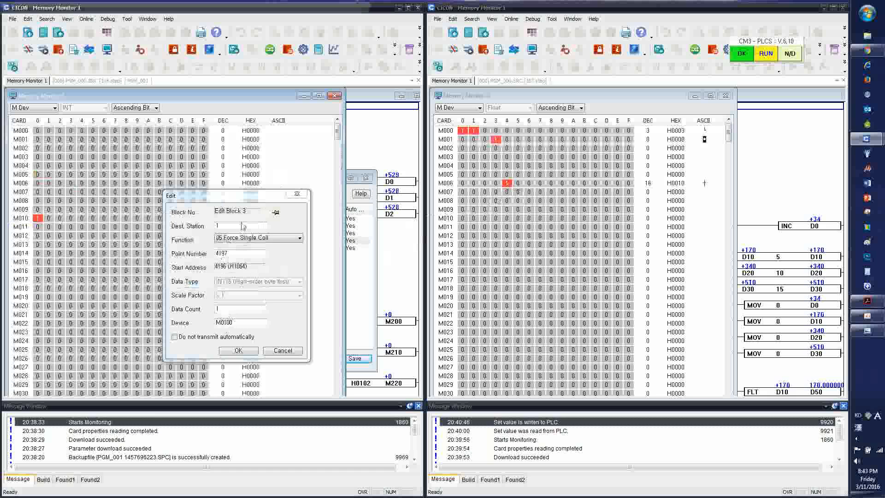
pyautogui.doubleClick(38, 218)
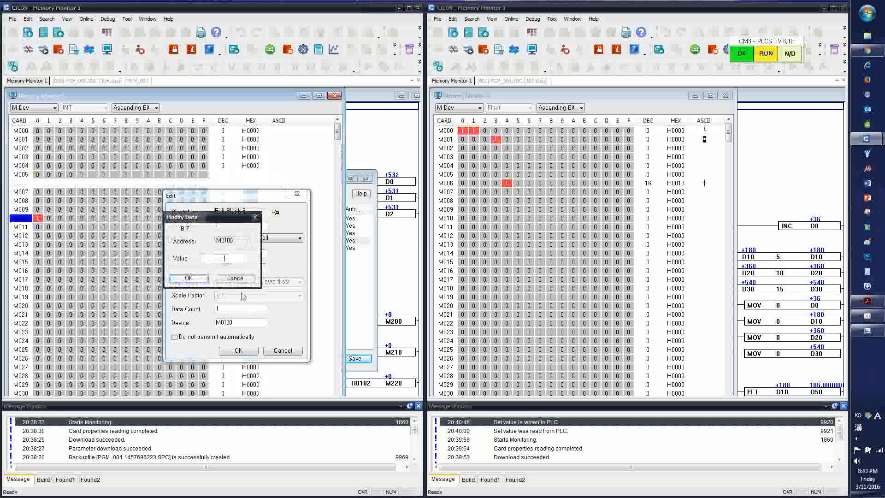
pyautogui.write('0')
pyautogui.press('Return')
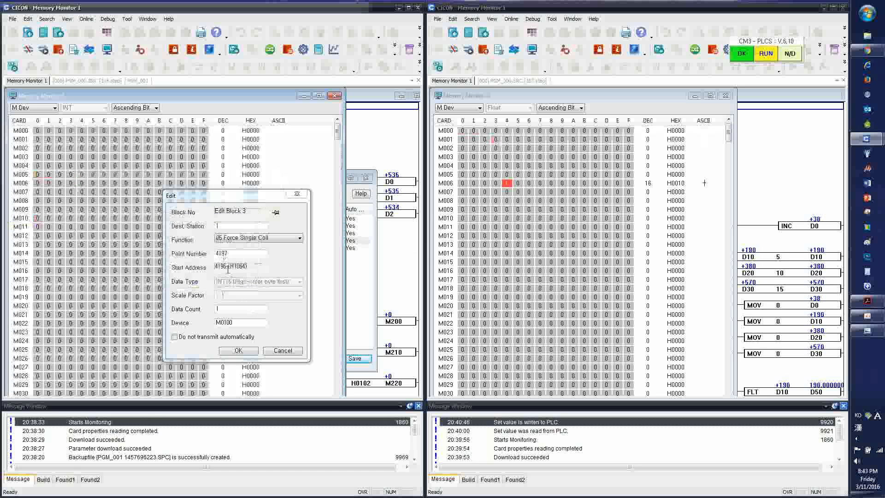
# Set the M0090 bit to 1 in the master's memory monitor
pyautogui.doubleClick(37, 209)
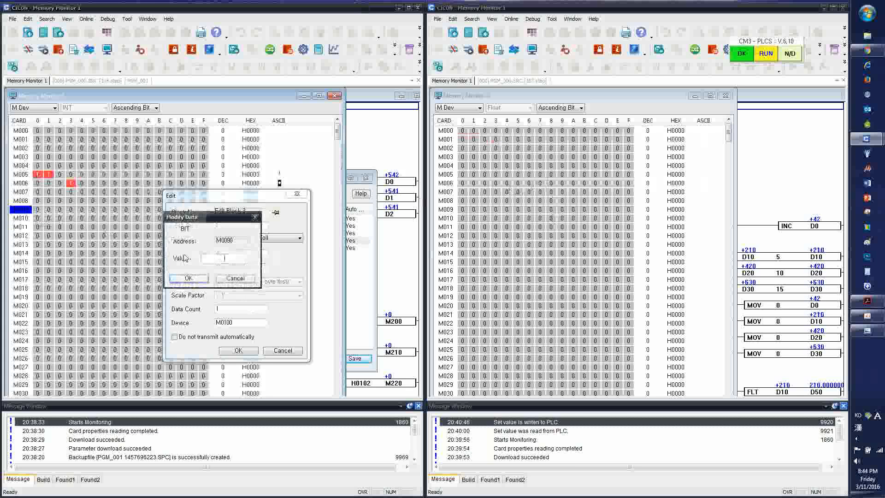
pyautogui.write('1')
pyautogui.press('Return')
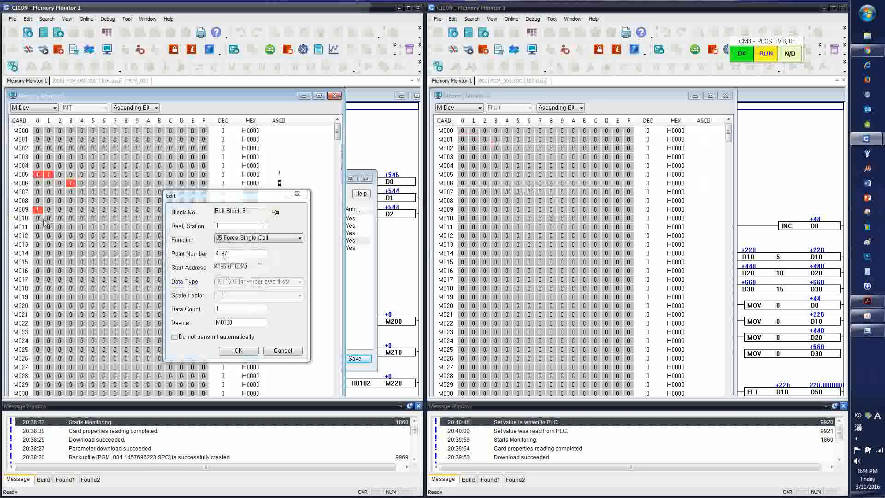
# Set the M0100 bit to 1 and the M0090 bit to 0 in the master's memory monitor
pyautogui.doubleClick(38, 218)
pyautogui.write('1')
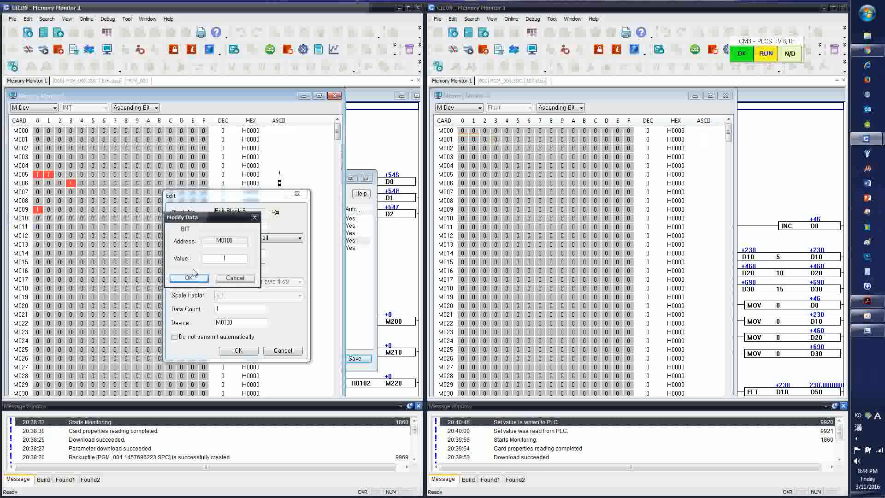
pyautogui.click(190, 277)
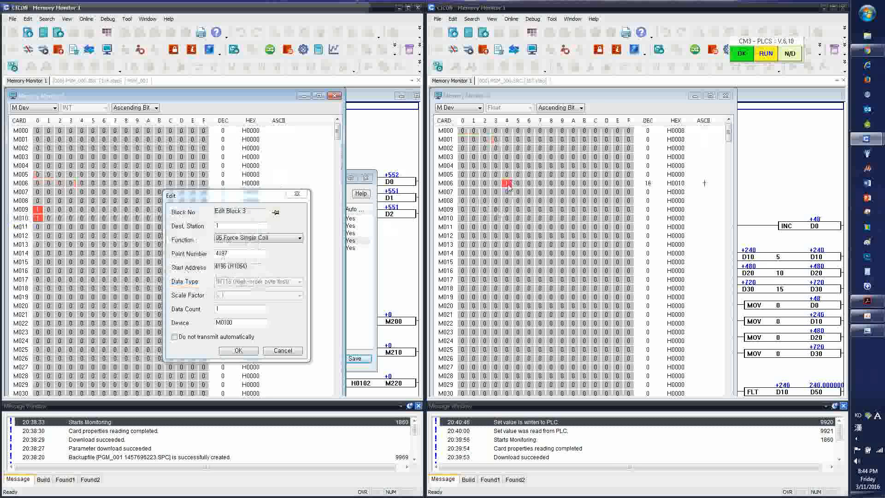
pyautogui.doubleClick(36, 211)
pyautogui.write('0')
pyautogui.press('Return')
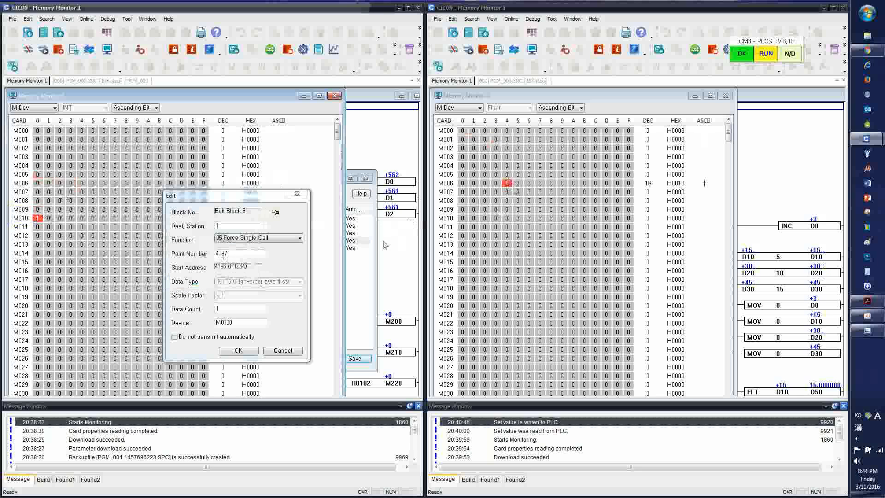
# Open the settings of communication block 4 and switch the slave's memory monitor to D Dev in INT format
pyautogui.click(297, 193)
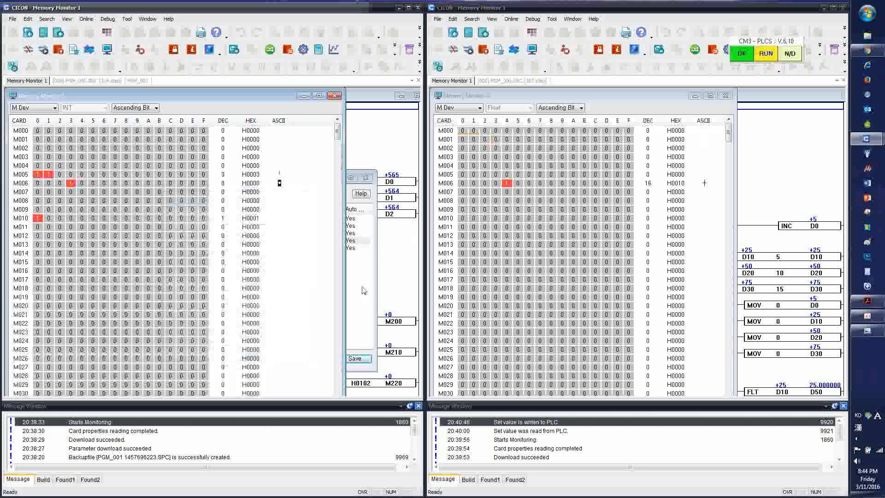
pyautogui.doubleClick(264, 249)
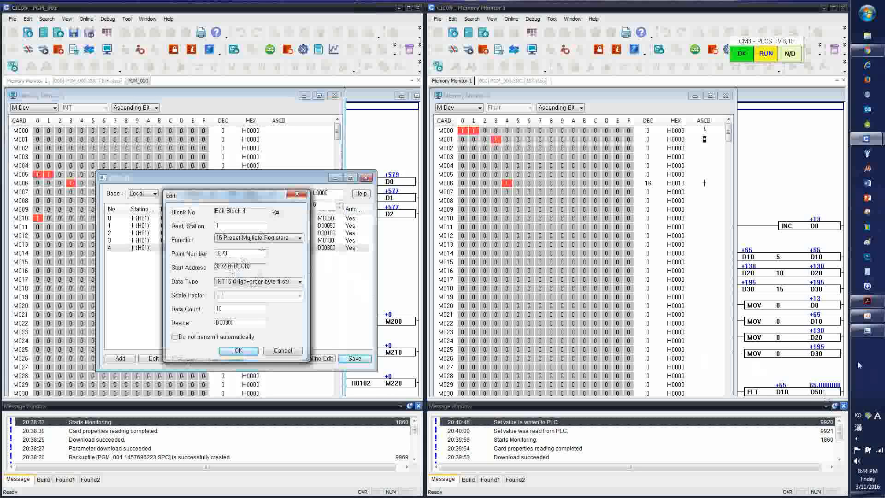
pyautogui.click(478, 109)
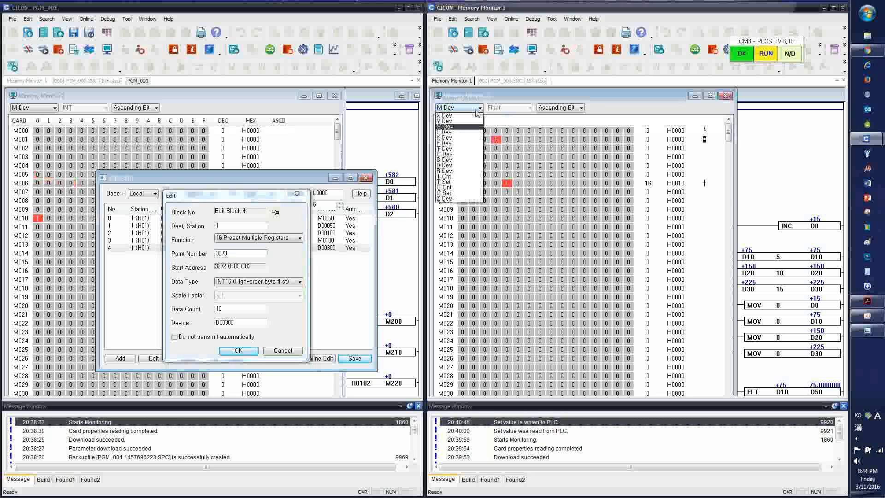
pyautogui.click(458, 165)
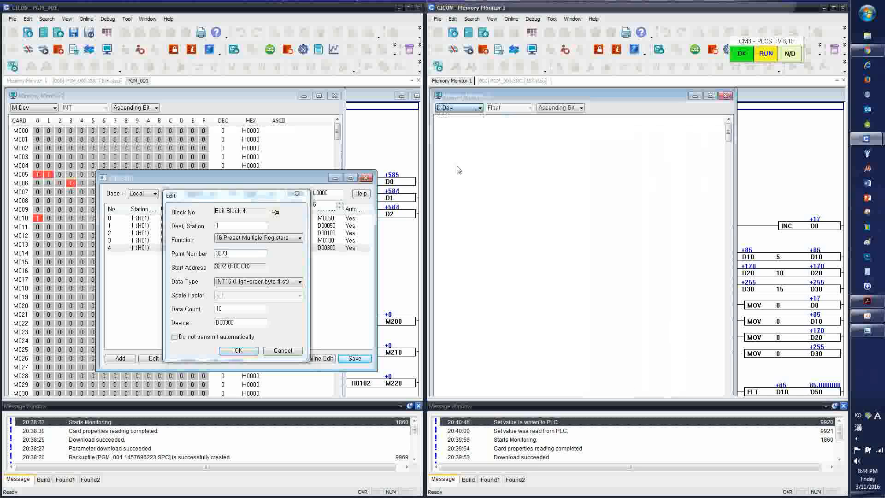
pyautogui.click(507, 109)
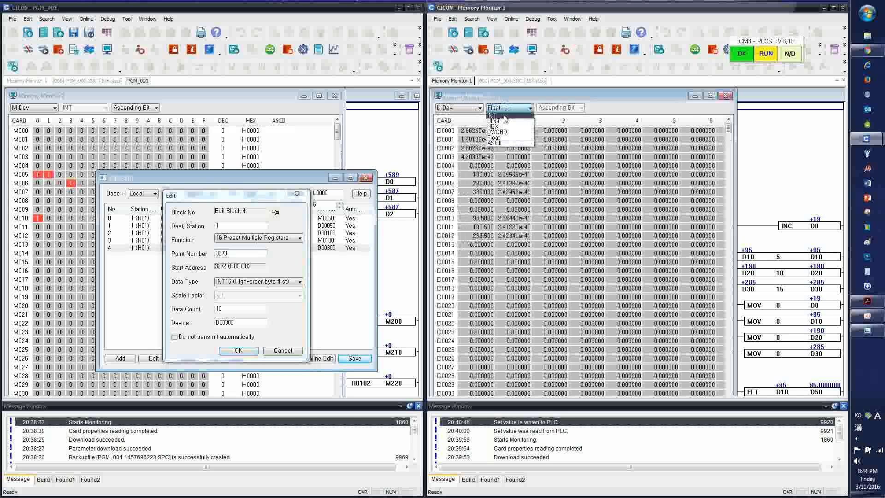
pyautogui.click(496, 120)
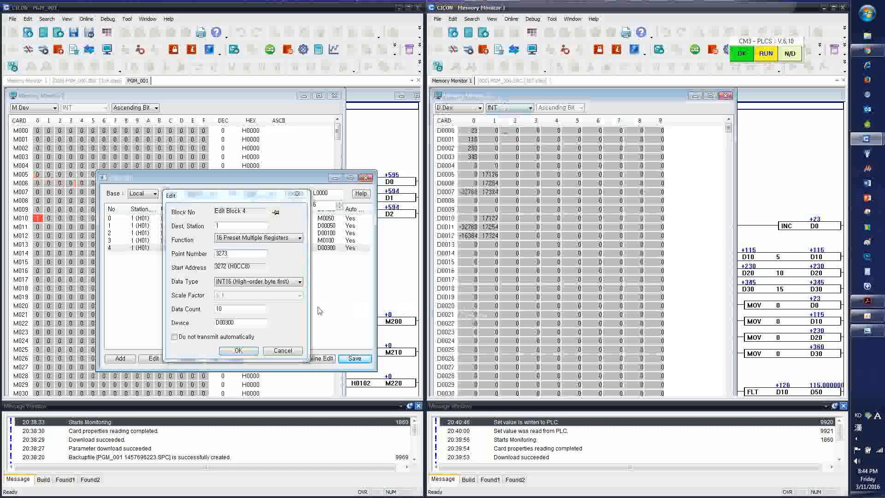
# Switch the master's memory monitor to D Dev and set word D00300 to 1127
pyautogui.click(34, 107)
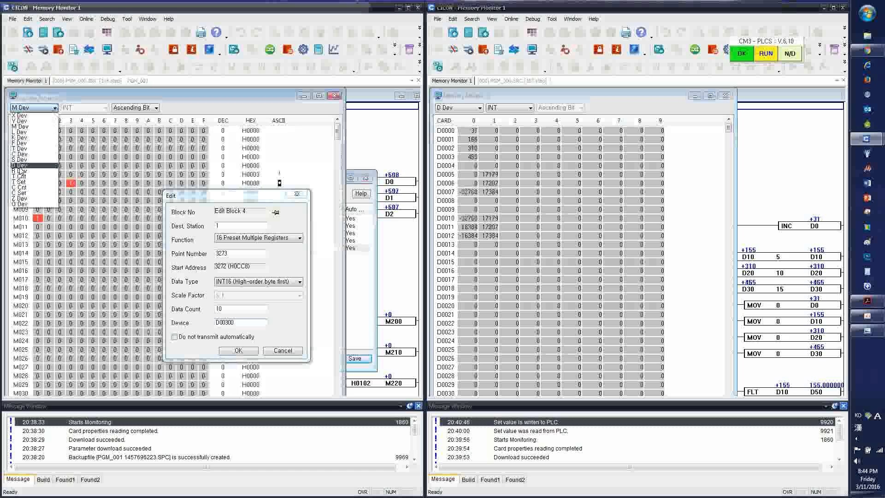
pyautogui.click(20, 166)
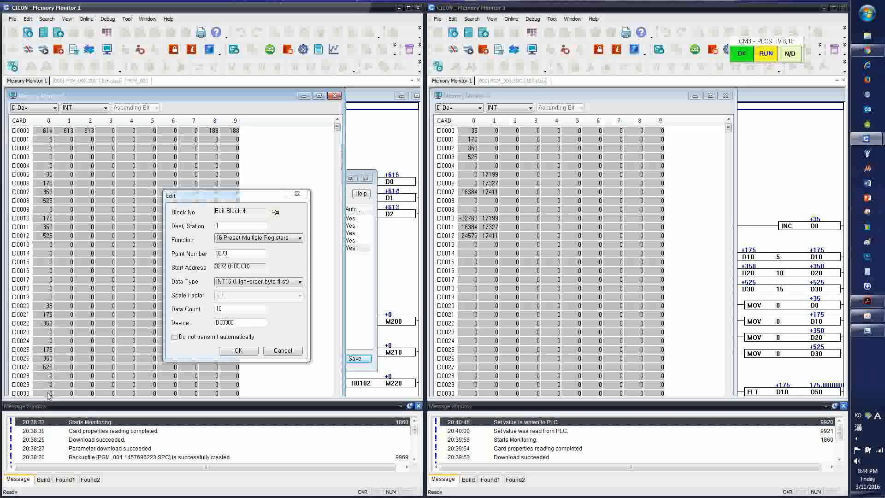
pyautogui.click(282, 350)
pyautogui.scroll(-3, 285, 337)
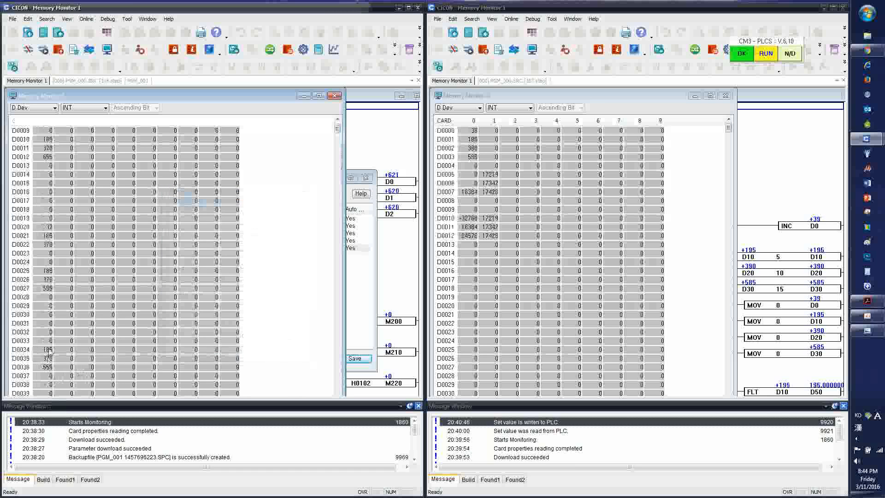
pyautogui.doubleClick(47, 315)
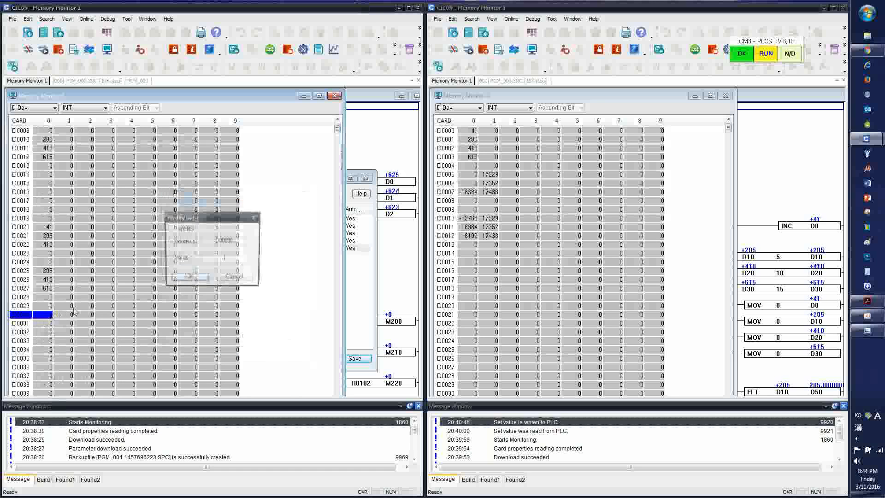
pyautogui.write('112')
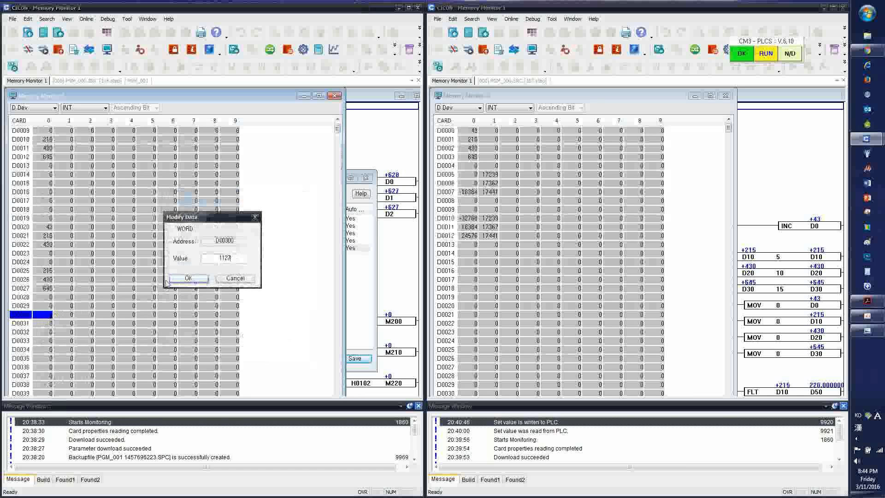
pyautogui.write('7')
pyautogui.click(170, 280)
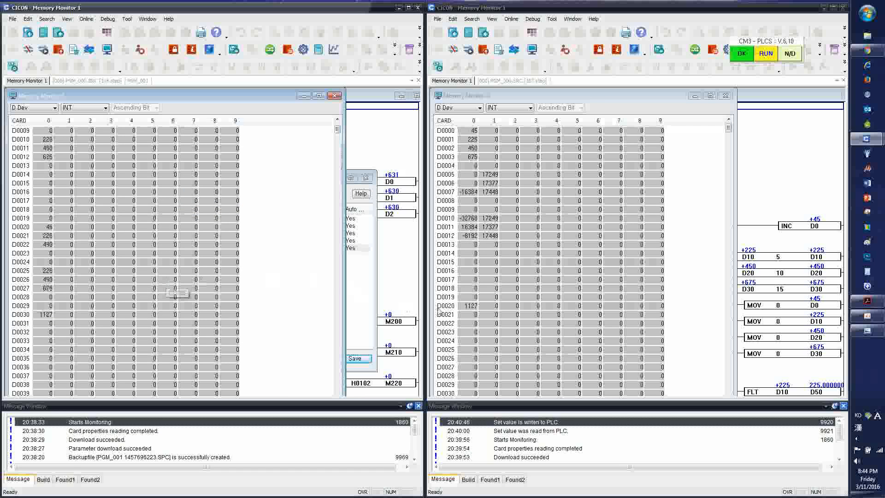
pyautogui.click(477, 313)
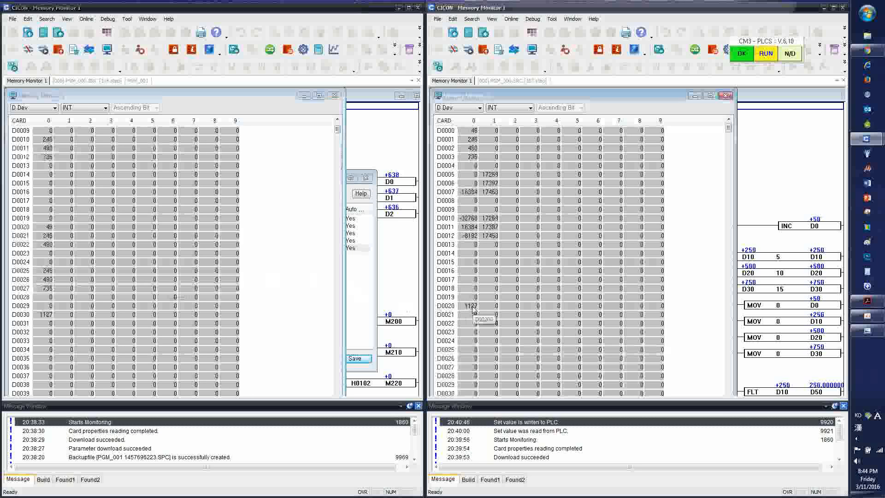
# Set word D00301 to 7466 and D00302 to 3051 in the master's memory monitor
pyautogui.doubleClick(64, 315)
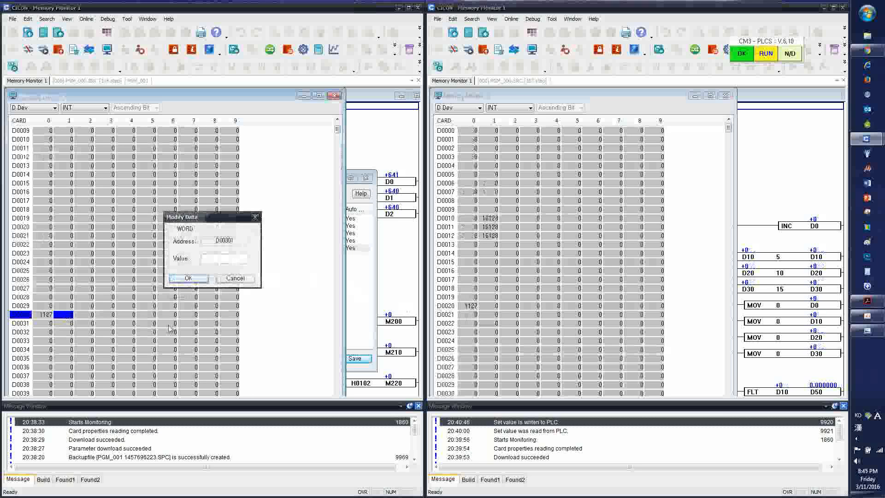
pyautogui.press('Return')
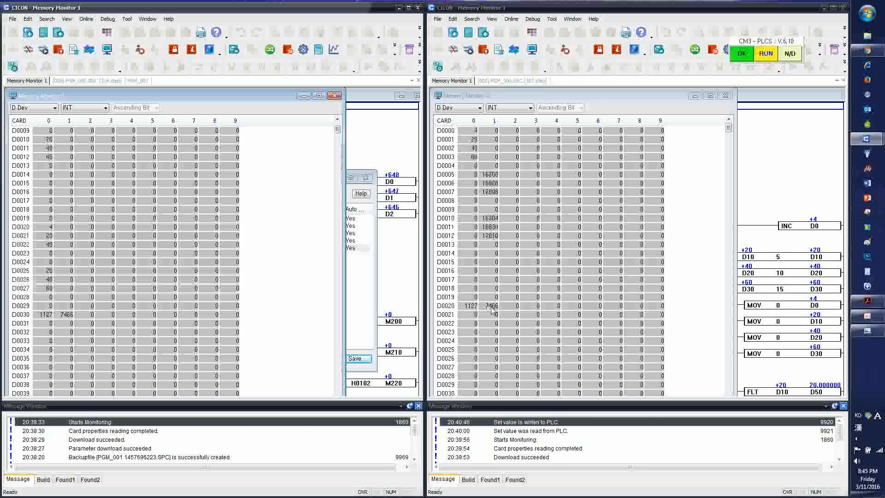
pyautogui.doubleClick(80, 316)
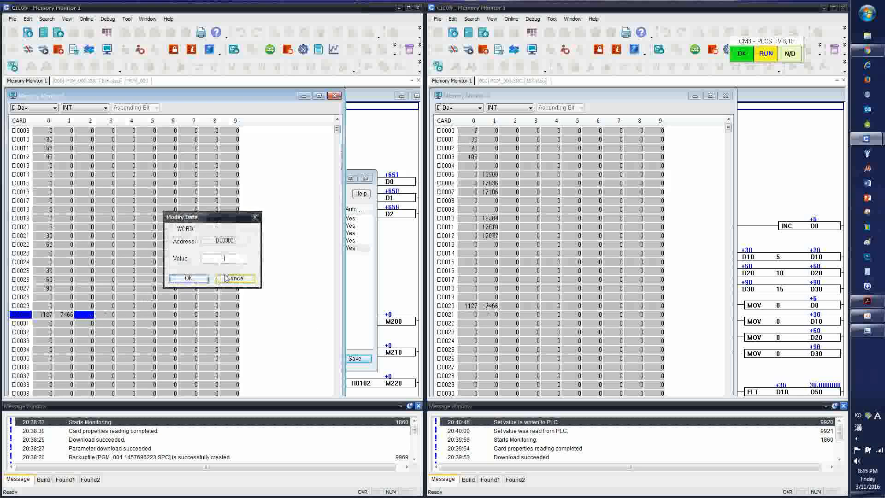
pyautogui.write('3051')
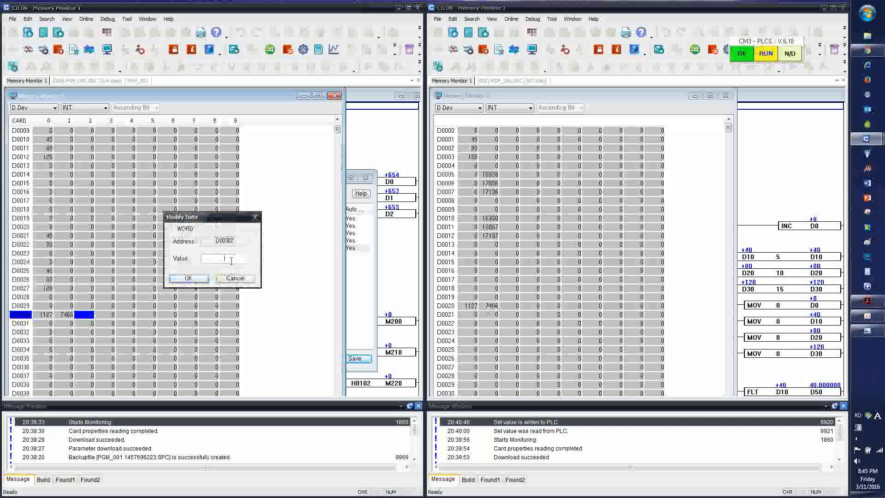
pyautogui.press('Return')
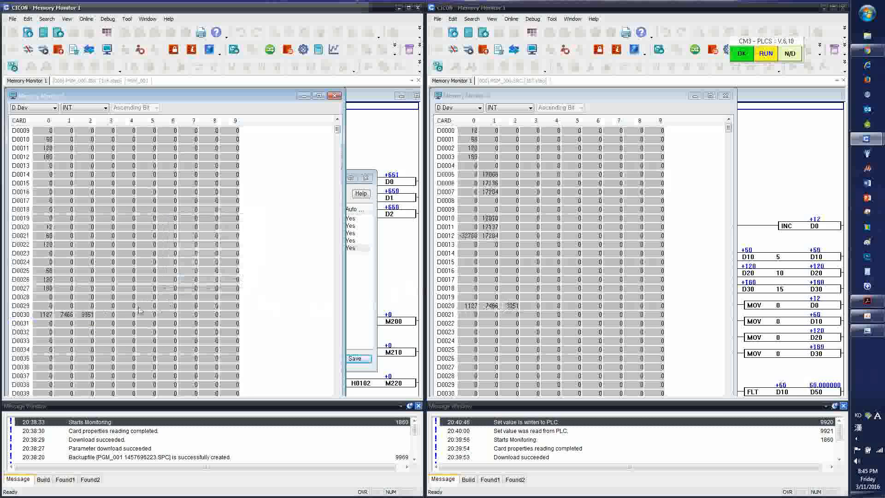
# Set word D00303 to 2016 in the master's memory monitor
pyautogui.doubleClick(110, 316)
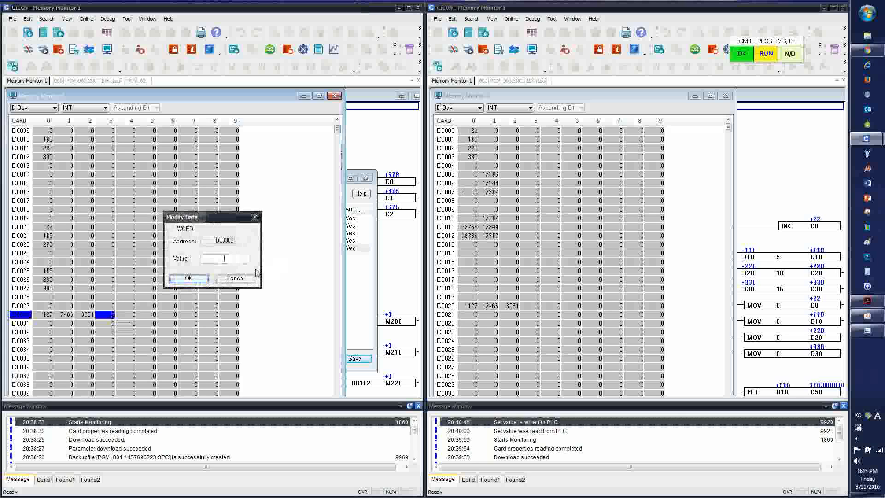
pyautogui.write('056')
pyautogui.press('Return')
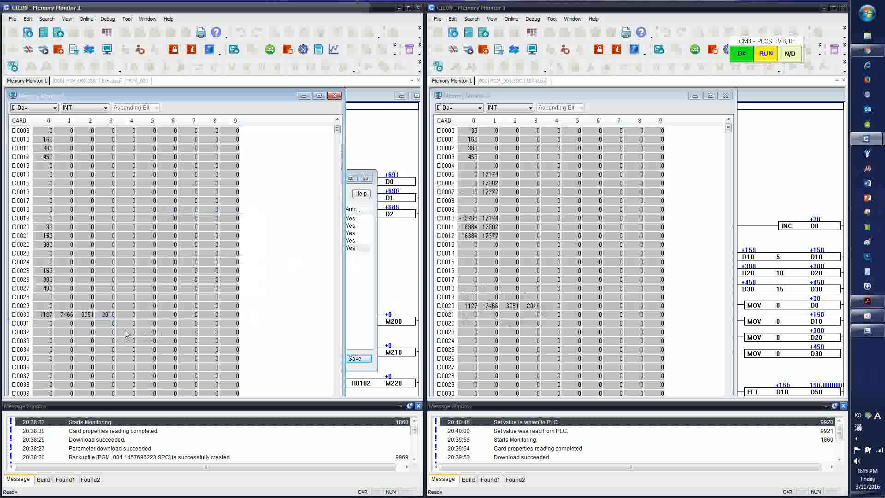
# Review the 16 Preset Multiple Registers entry in the master's communication block list
pyautogui.click(364, 275)
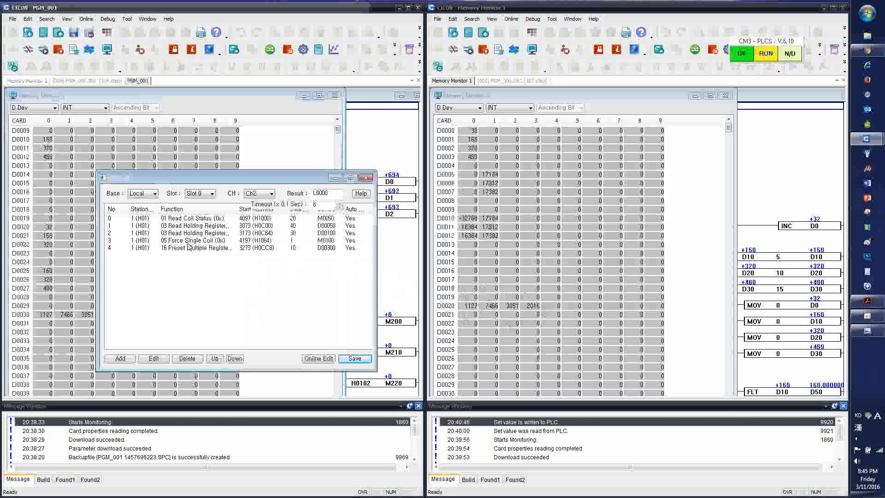
pyautogui.click(217, 249)
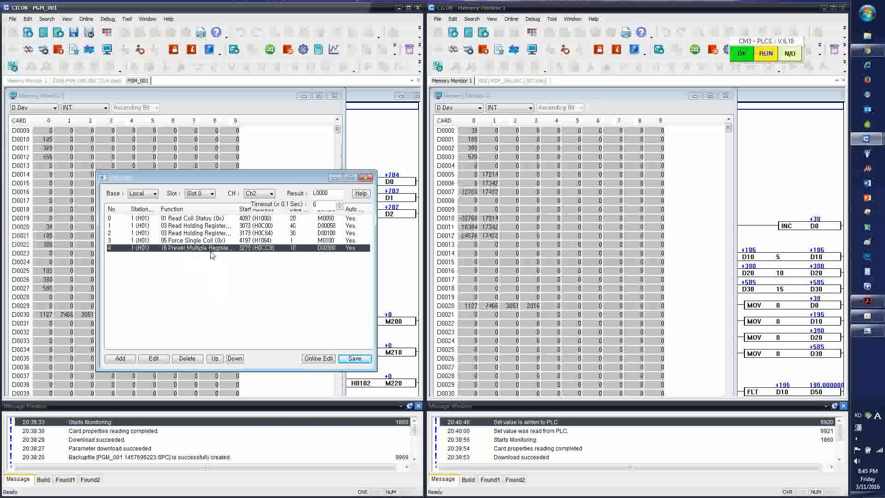
pyautogui.click(263, 294)
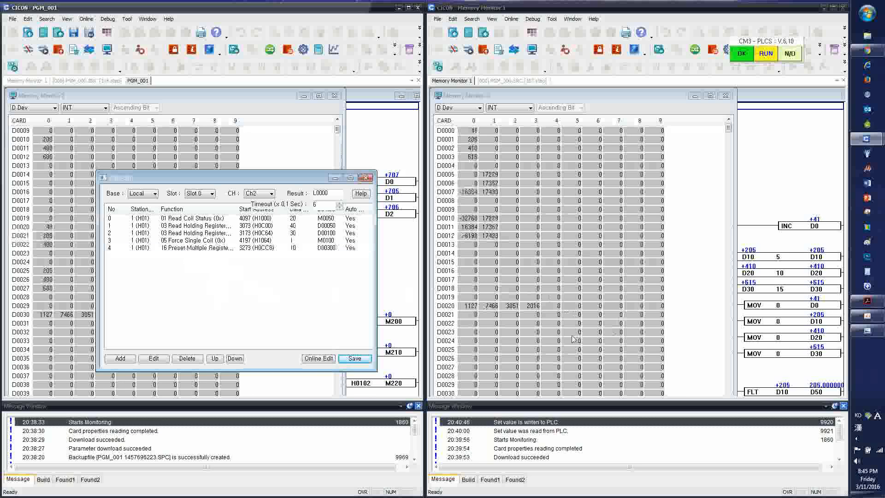